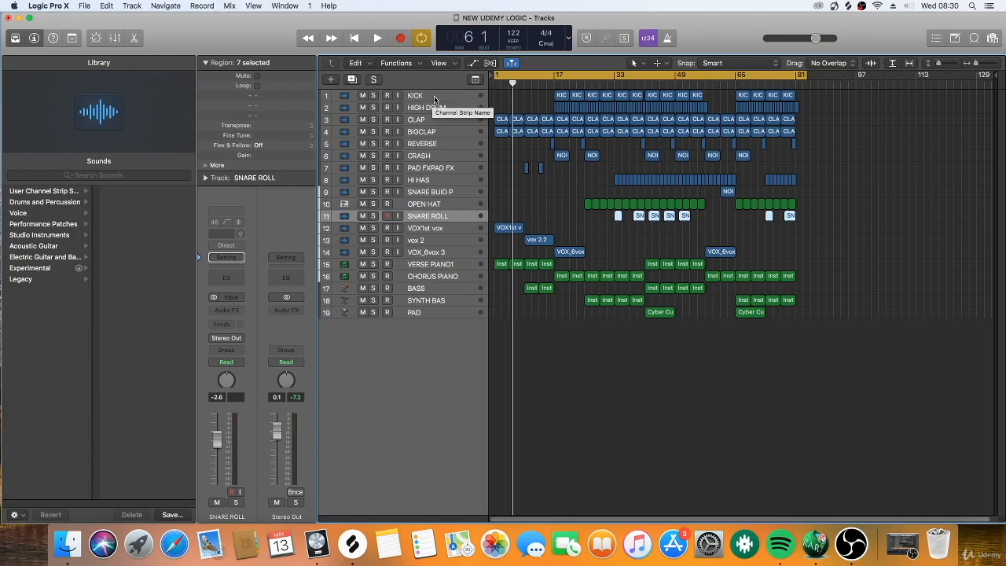
Step: Rename the CLAP track as CLAP1 and move the start of the cycle range to bar 17
click(419, 97)
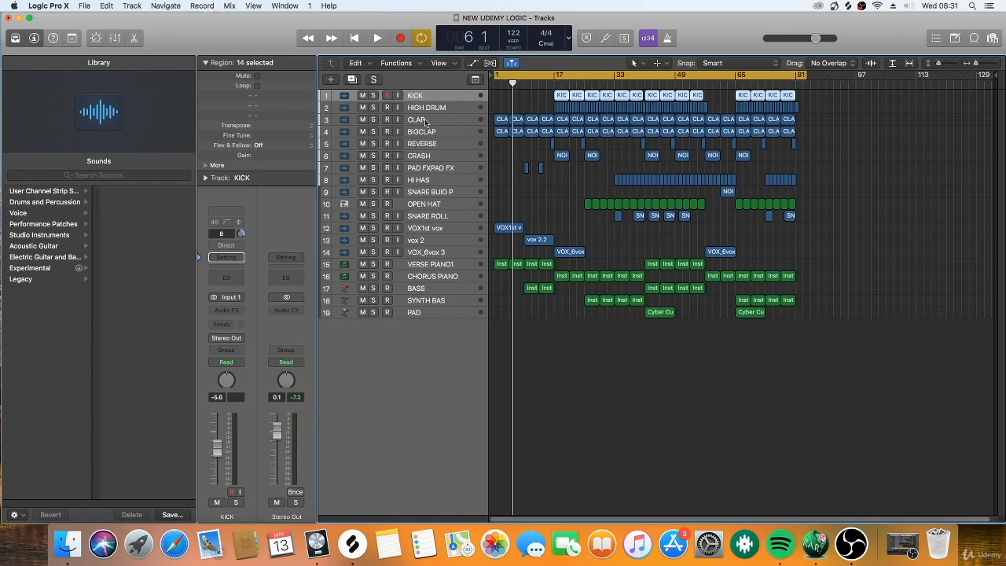
double_click(416, 119)
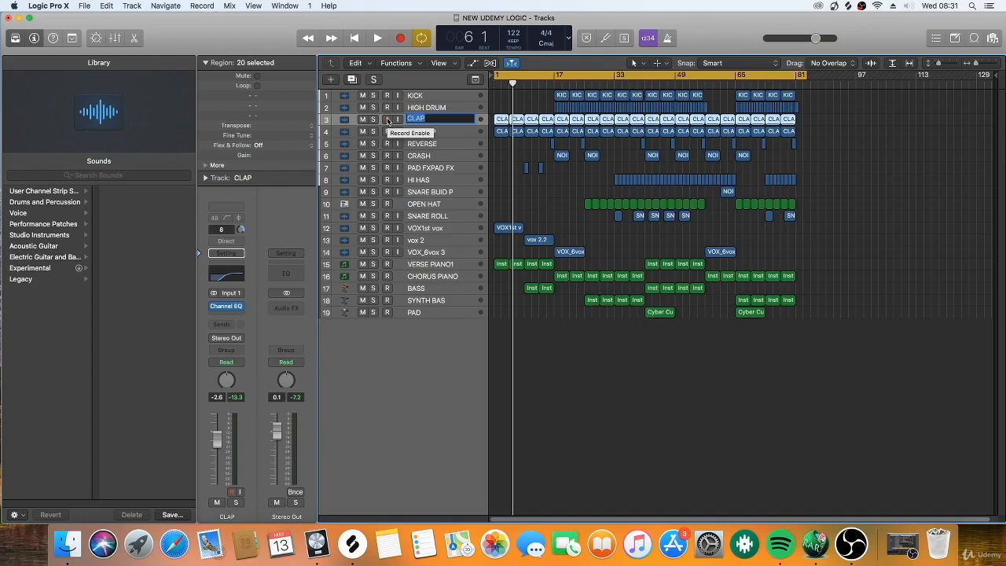
text(C)
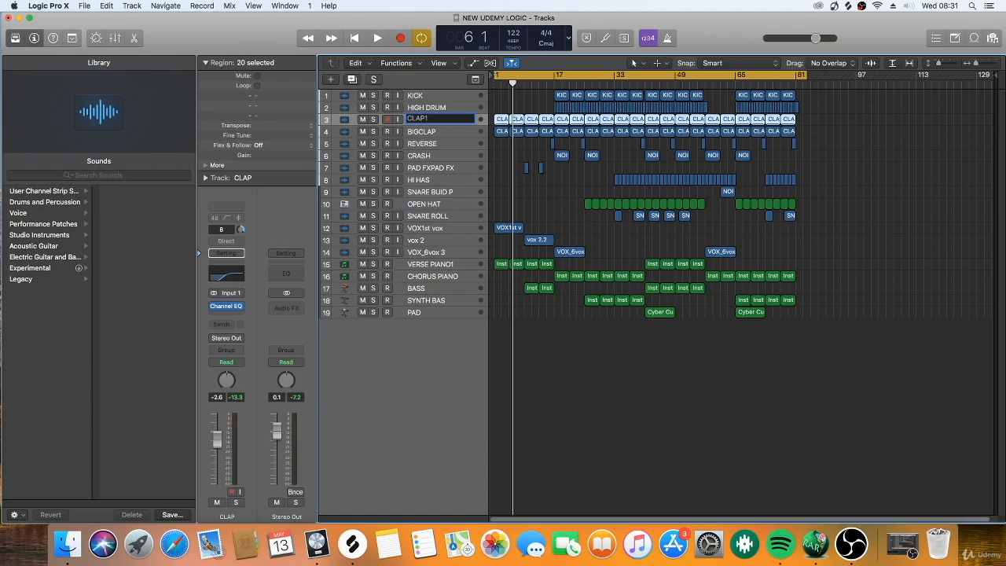
click(422, 138)
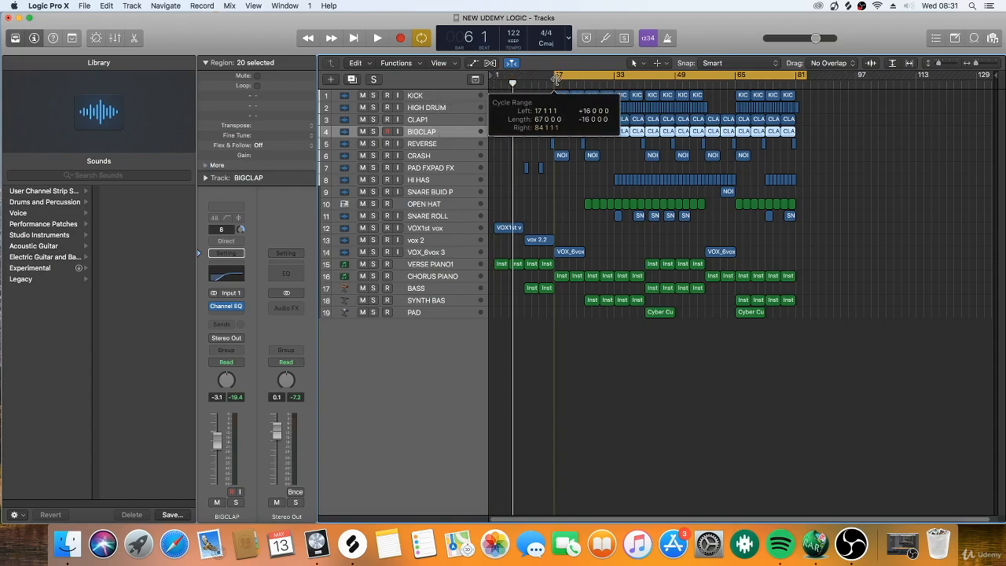
drag(495, 76, 554, 76)
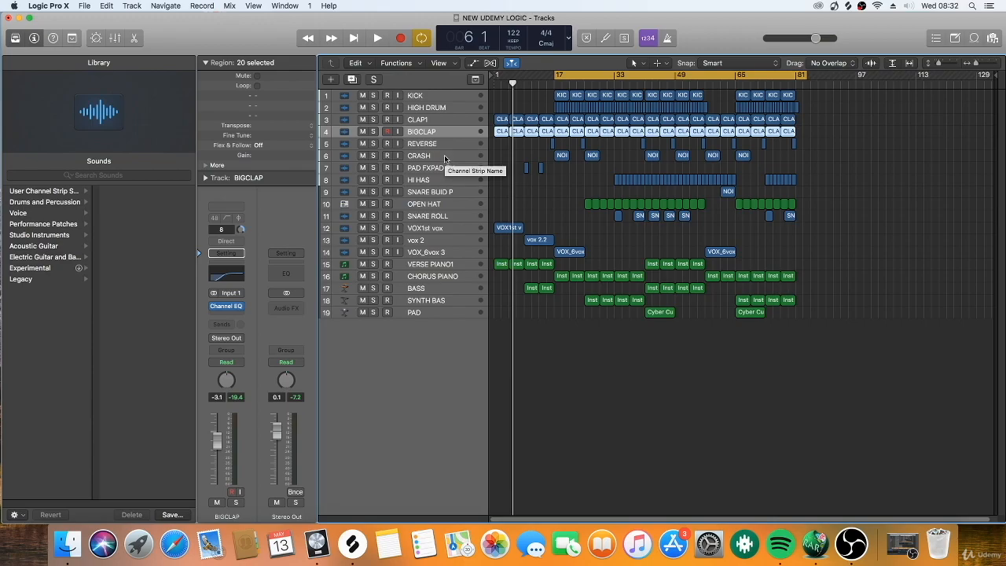
Step: Show the mixer and select the channel strips from the two reverb auxes back to CRASH, leaving out Stereo Out and Master
key(x)
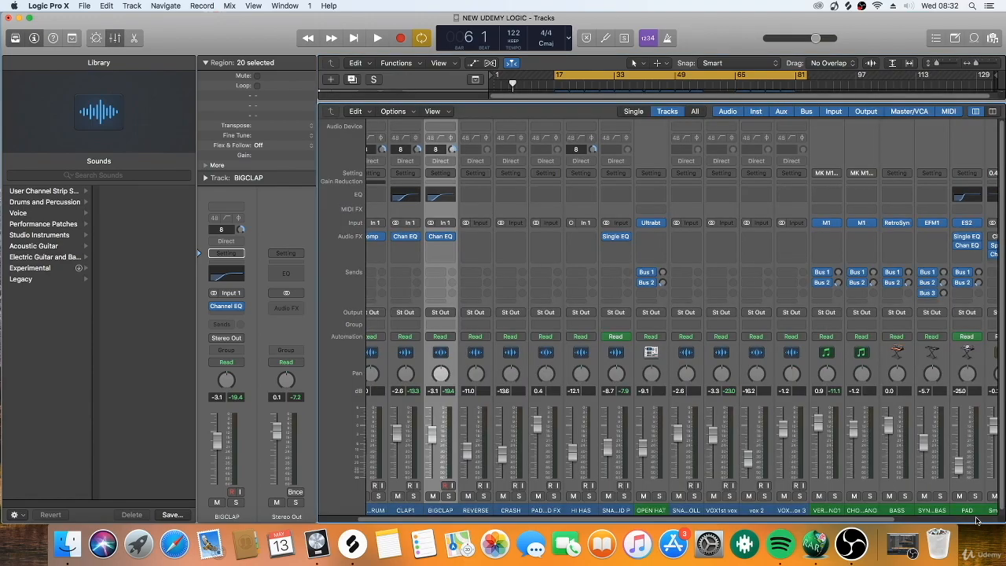
drag(623, 519, 933, 490)
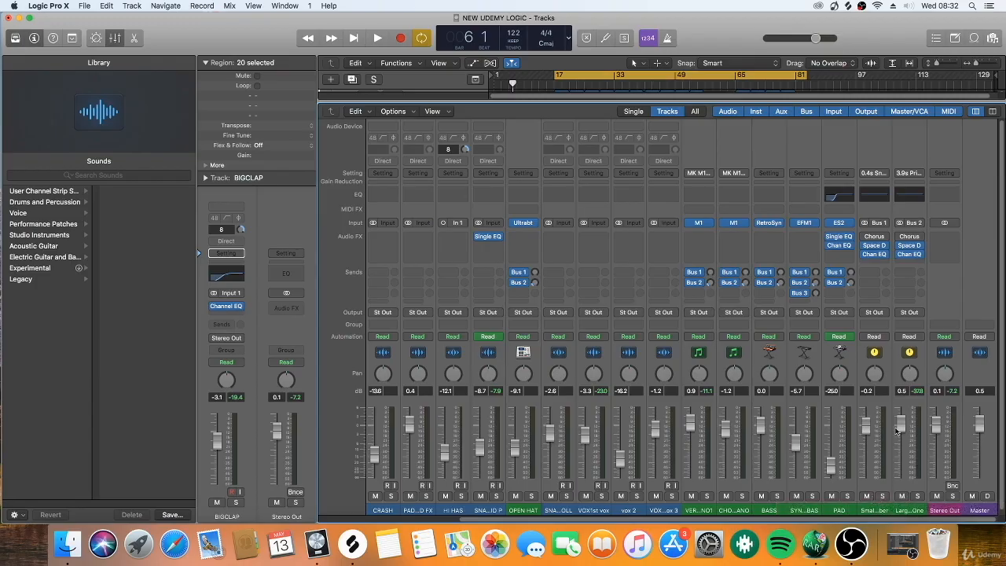
click(907, 514)
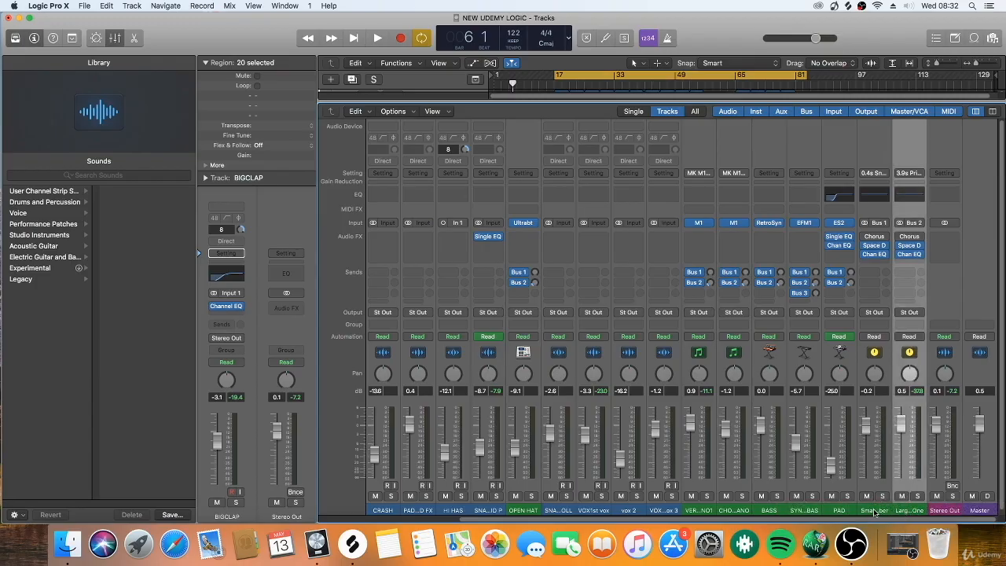
click(874, 511)
click(838, 511)
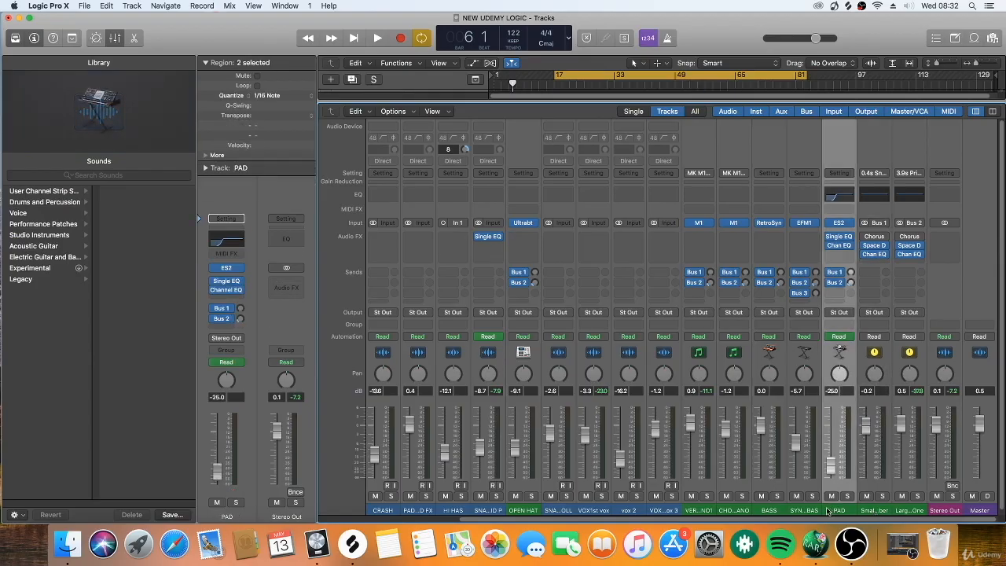
super+click(904, 509)
super+click(878, 511)
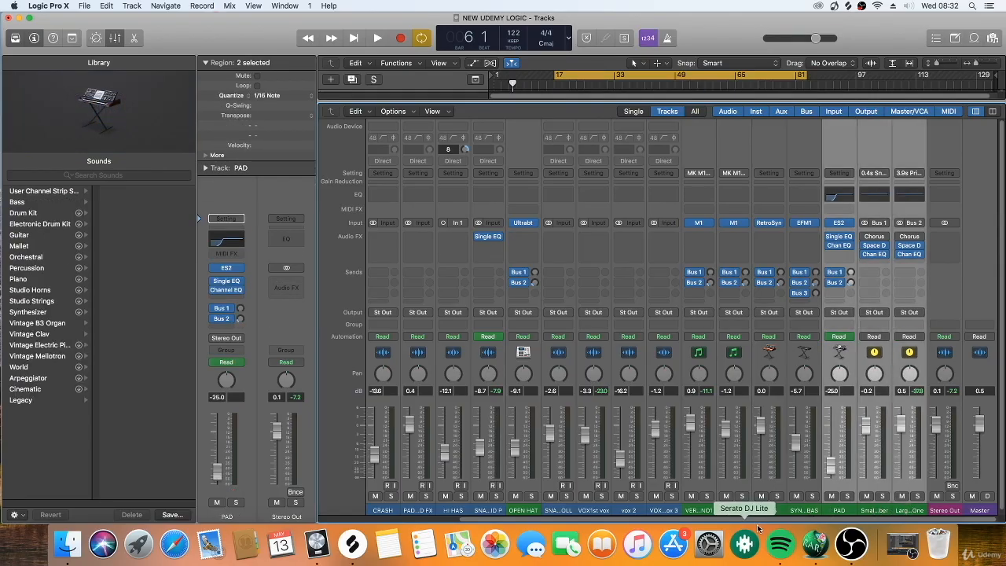
super+click(801, 511)
super+click(769, 512)
super+click(736, 512)
drag(735, 512, 349, 484)
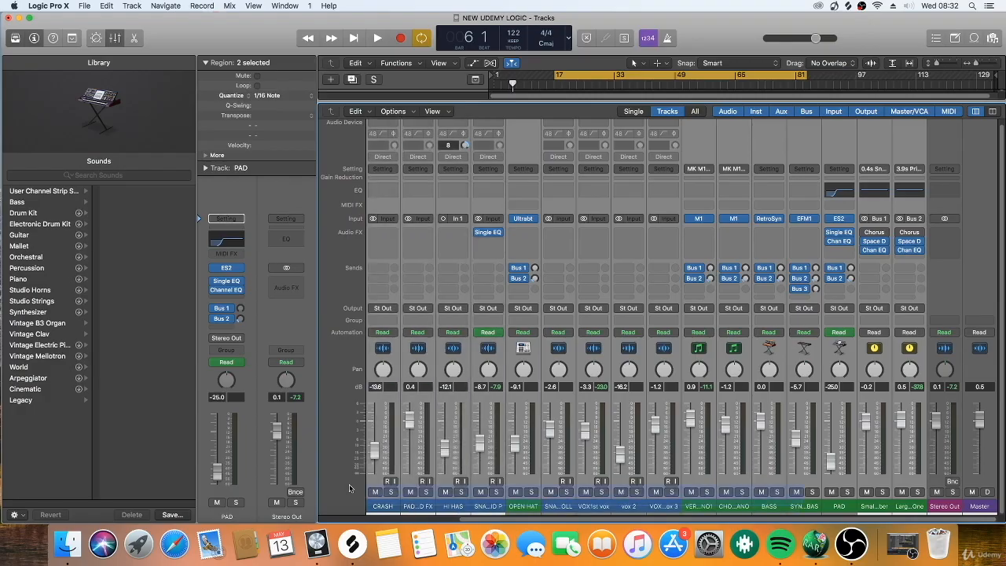
Step: Extend the mixer selection to the remaining channel strips back to KICK
scroll(482, 511, left, 5)
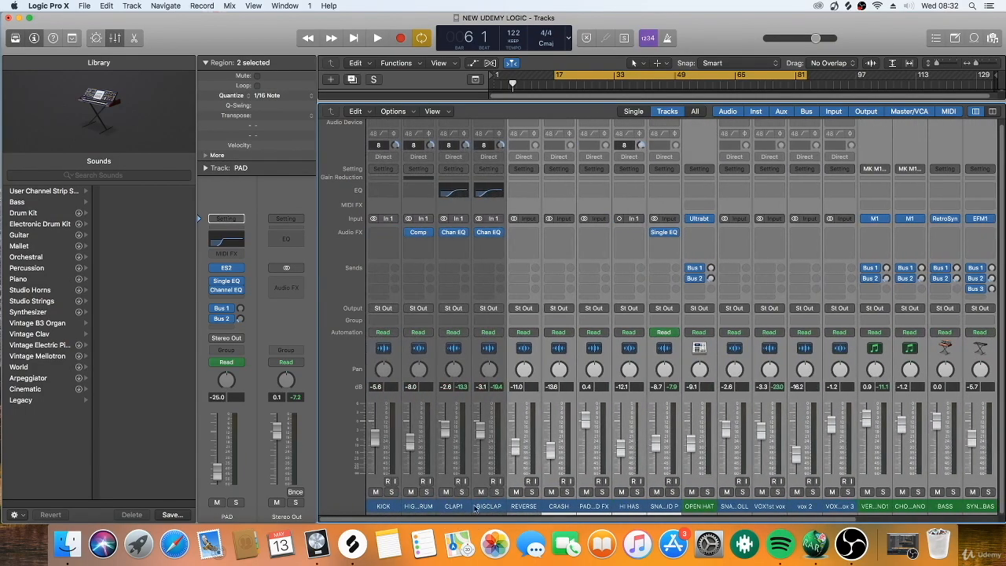
scroll(483, 508, right, 3)
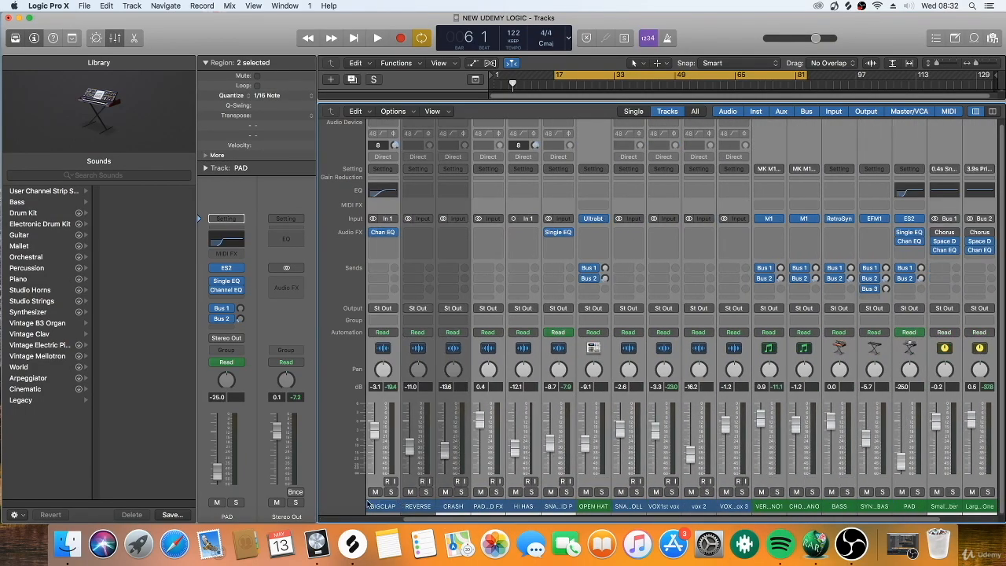
click(409, 505)
click(455, 506)
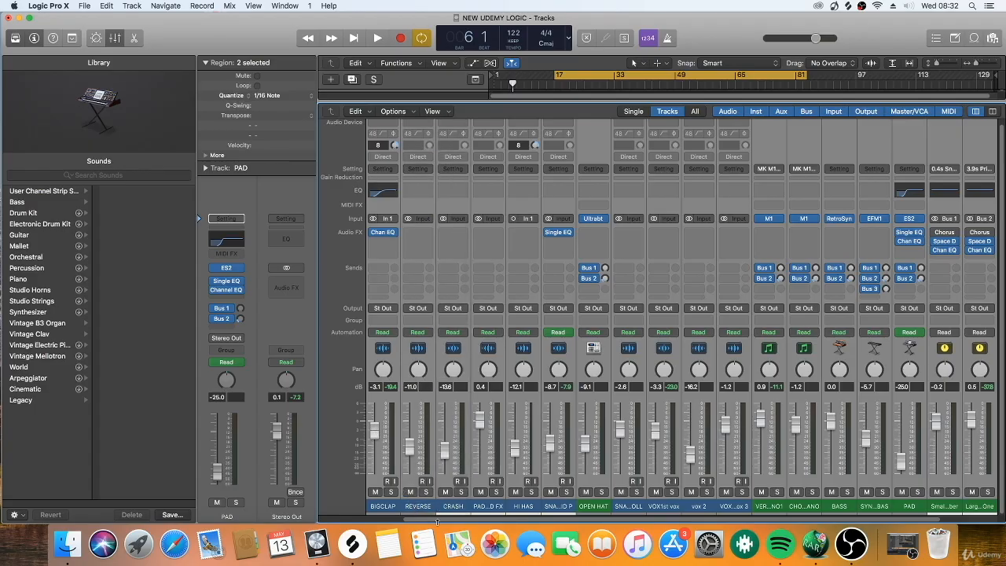
scroll(438, 521, left, 3)
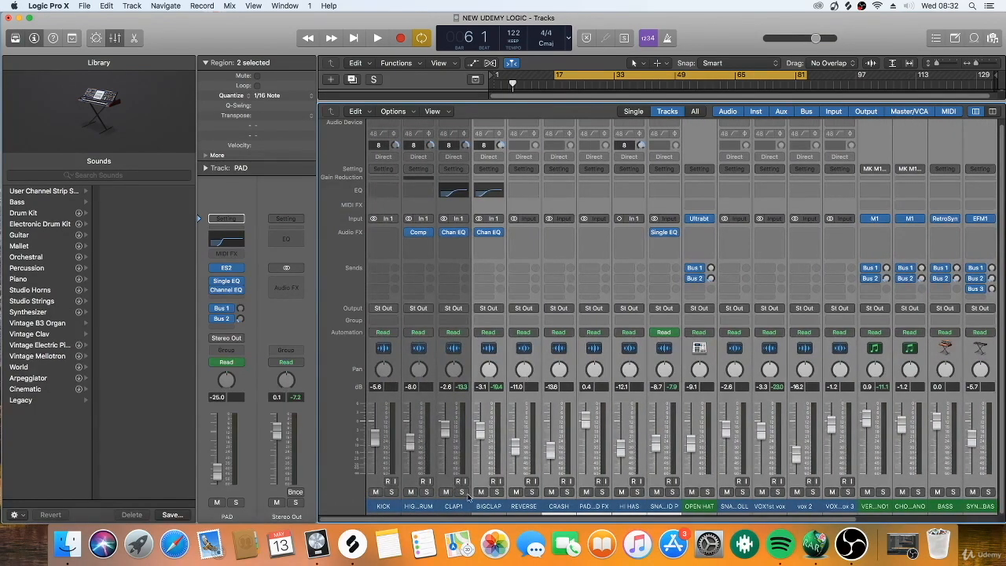
shift+click(452, 506)
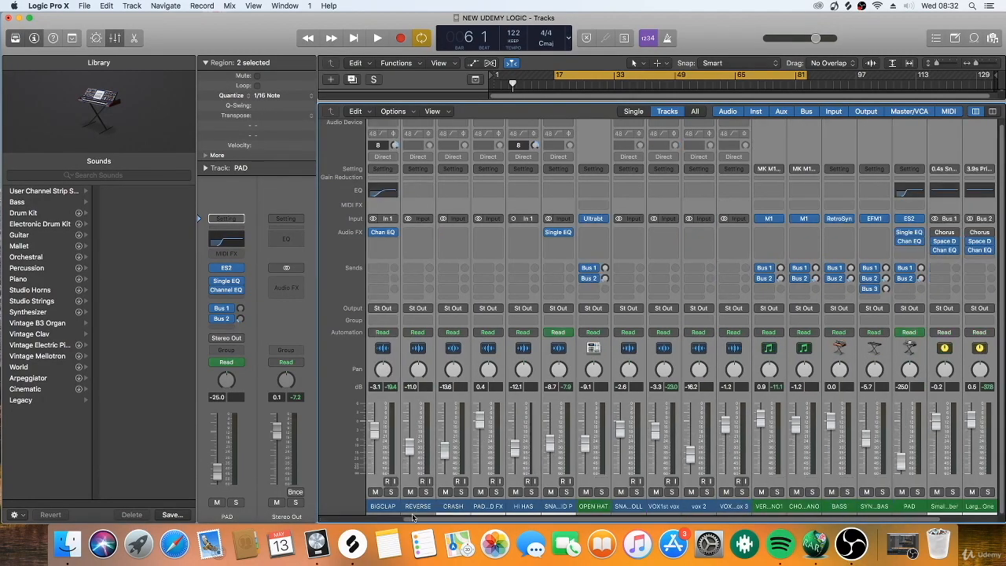
drag(438, 520, 220, 492)
shift+click(413, 507)
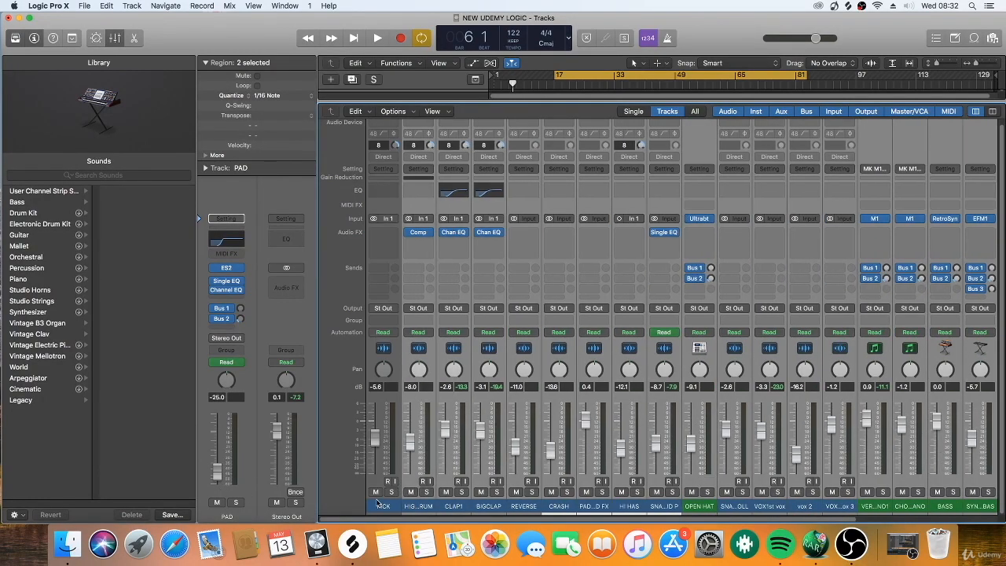
shift+click(379, 507)
drag(466, 520, 401, 517)
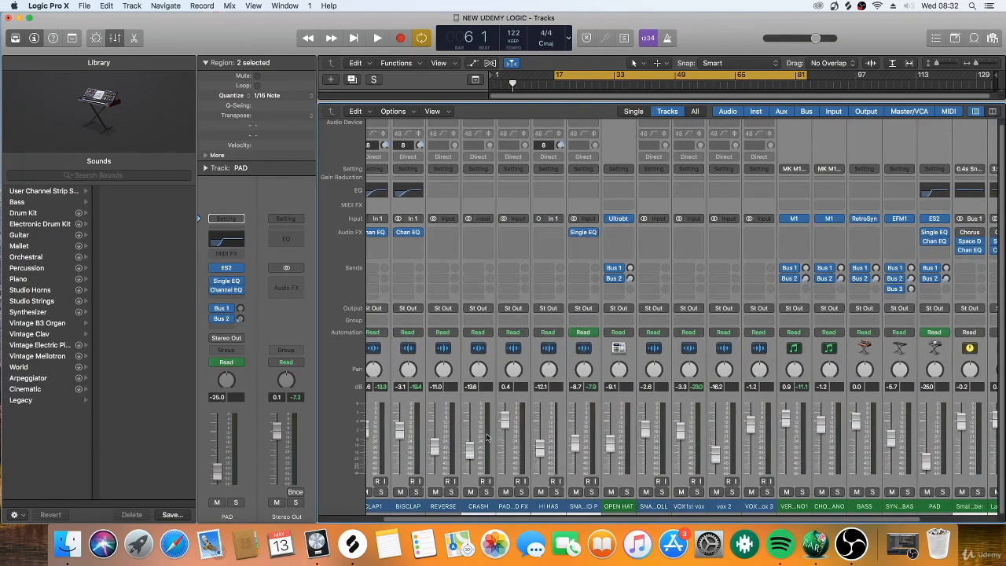
Step: Pull the volume faders of all selected channel strips down to the minimum and reduce the selection to the KICK strip
drag(469, 453, 587, 510)
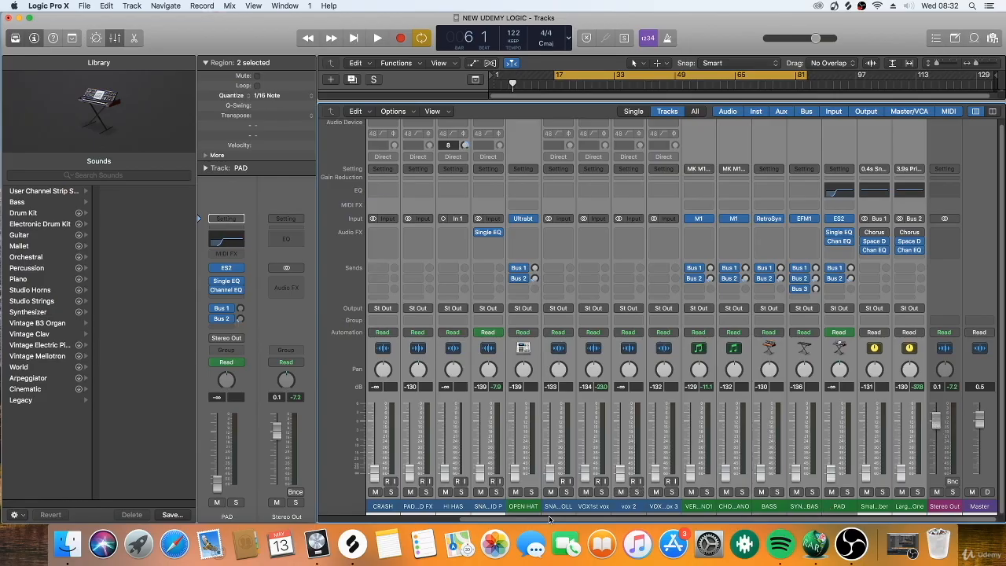
scroll(522, 480, left, 5)
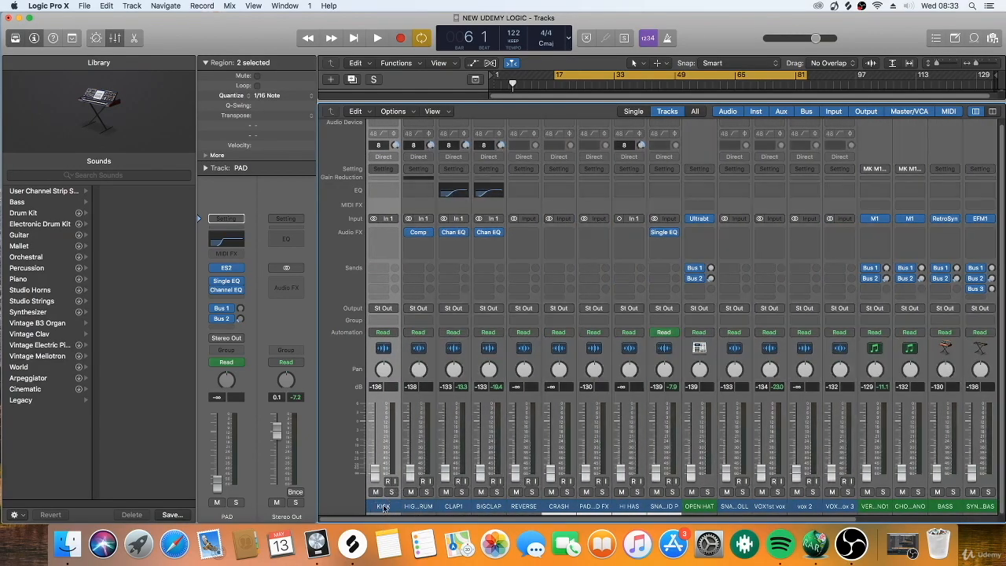
click(385, 507)
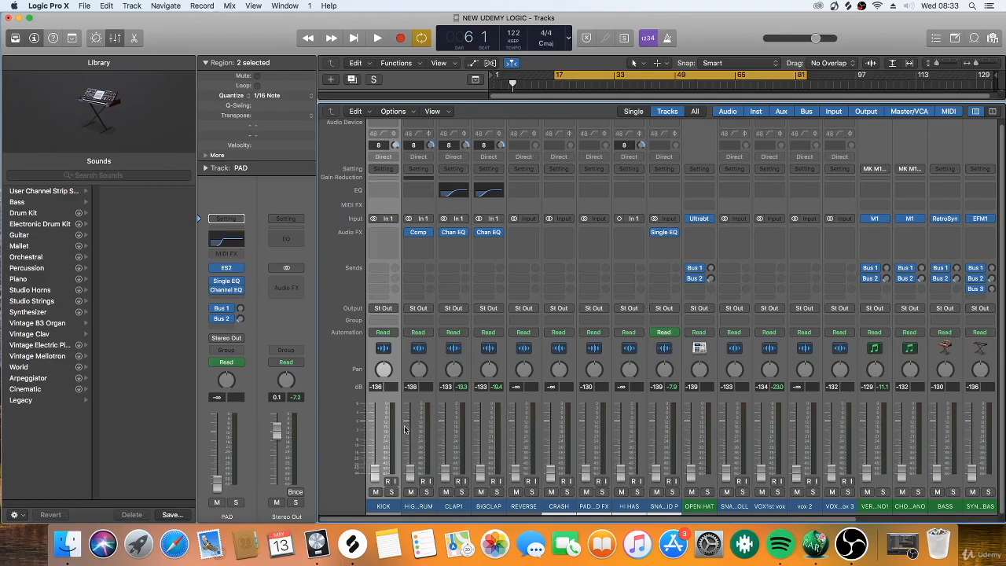
Step: Hide the mixer, lower the KICK track's volume fader to −∞ dB, and collapse the region settings
key(x)
click(419, 95)
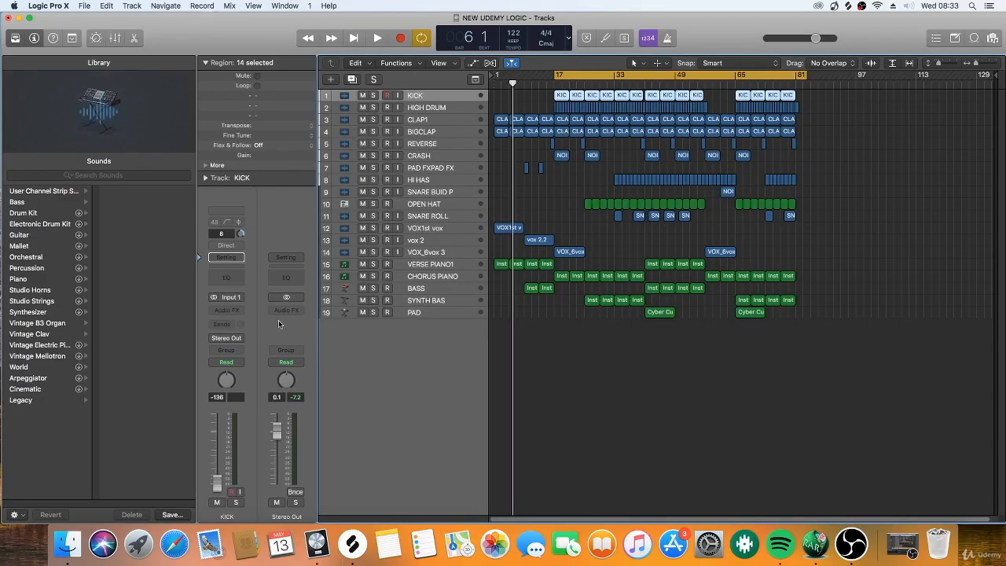
mouse_move(217, 470)
mouse_down()
mouse_move(216, 481)
mouse_move(217, 461)
mouse_move(217, 485)
mouse_up()
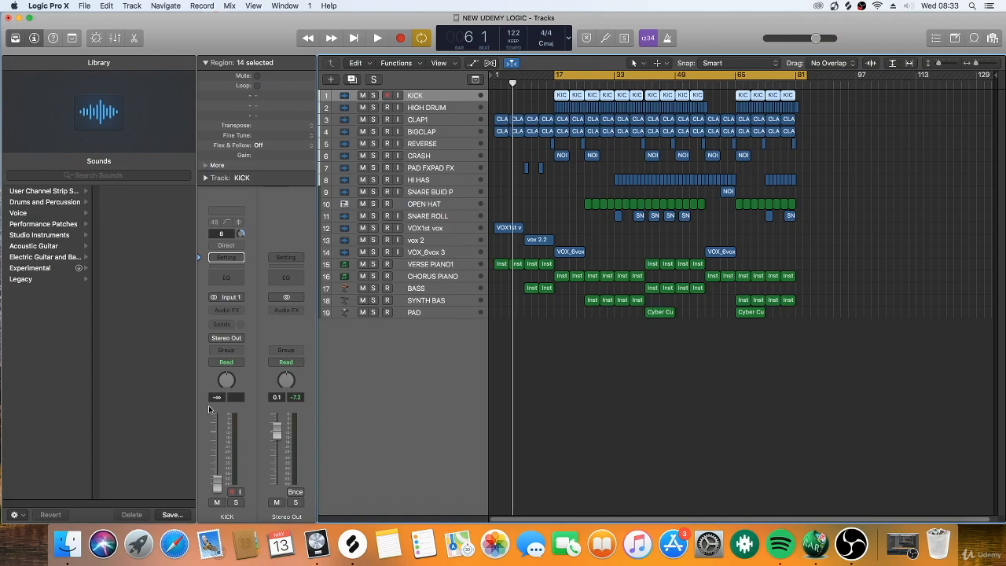
click(204, 63)
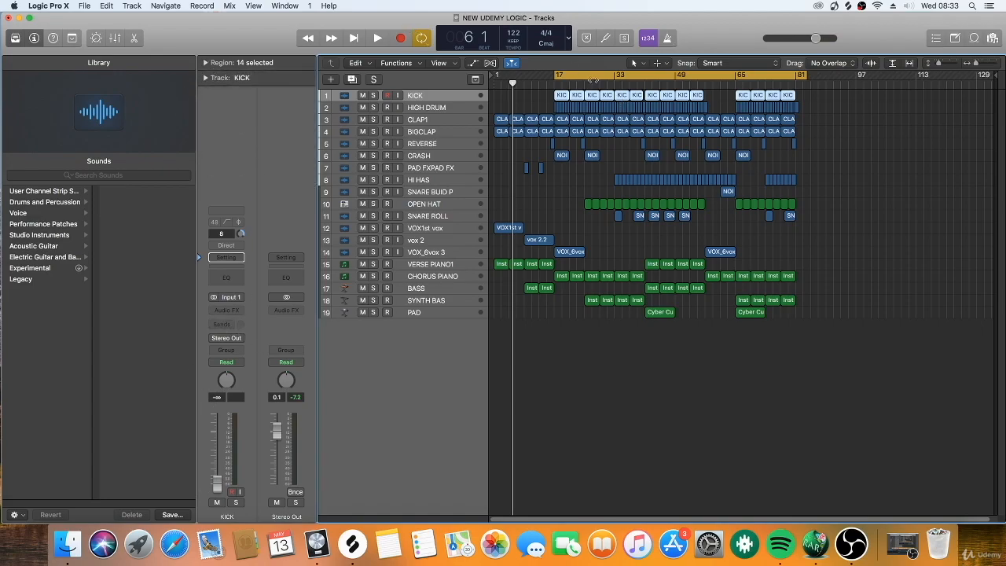
Step: Raise the KICK track's volume to -6.8 dB during playback, and shorten the cycle range to end at bar 33
key(space)
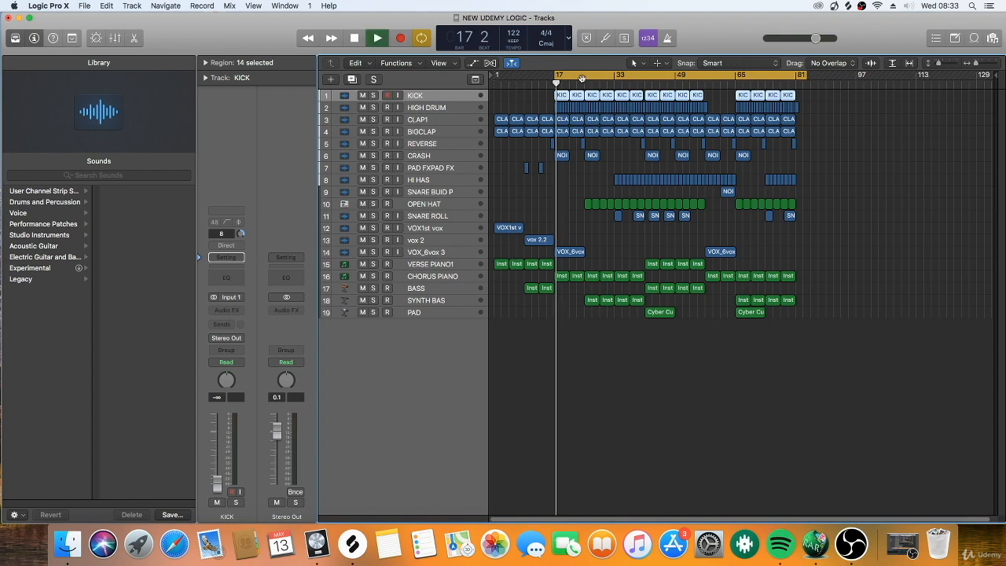
drag(220, 482, 216, 411)
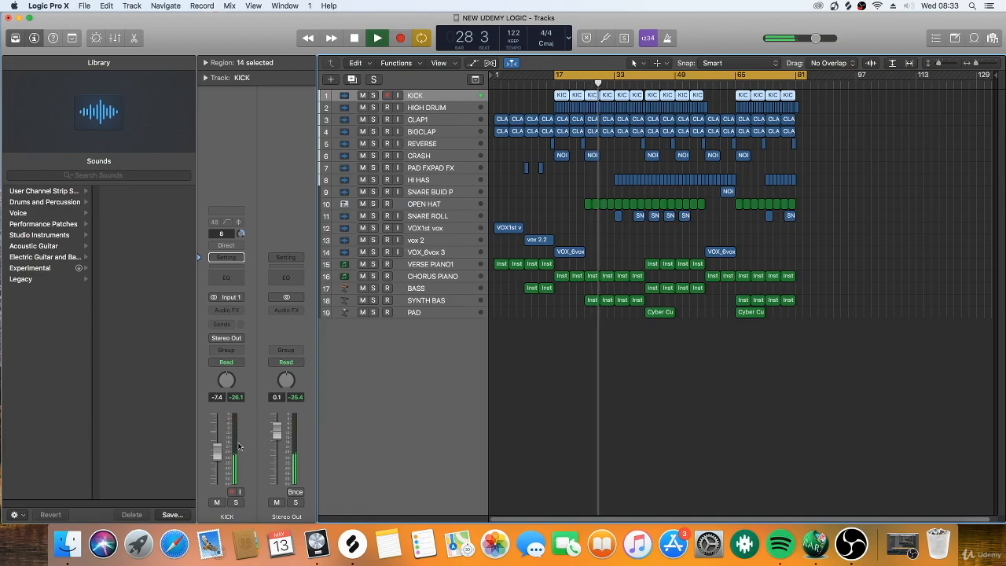
drag(218, 457, 218, 452)
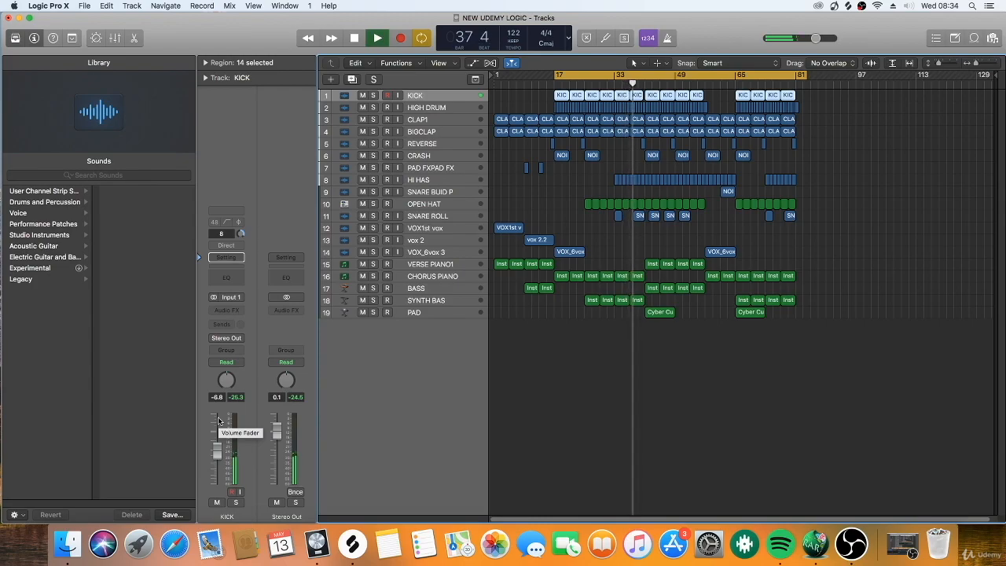
click(355, 38)
drag(805, 78, 616, 114)
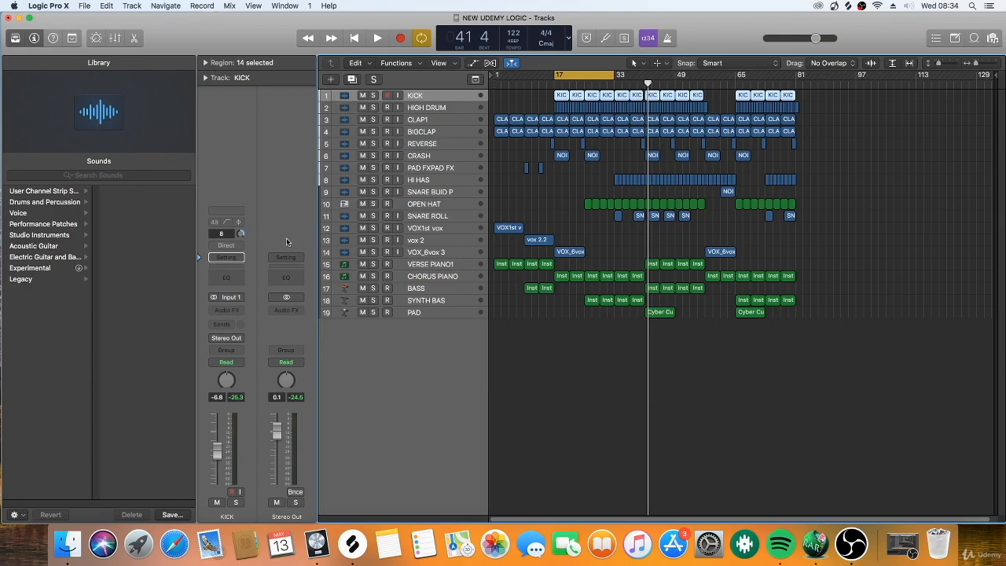
Step: Insert a Channel EQ on the KICK track and play the cycle with the EQ window moved clear of the channel strip
click(233, 276)
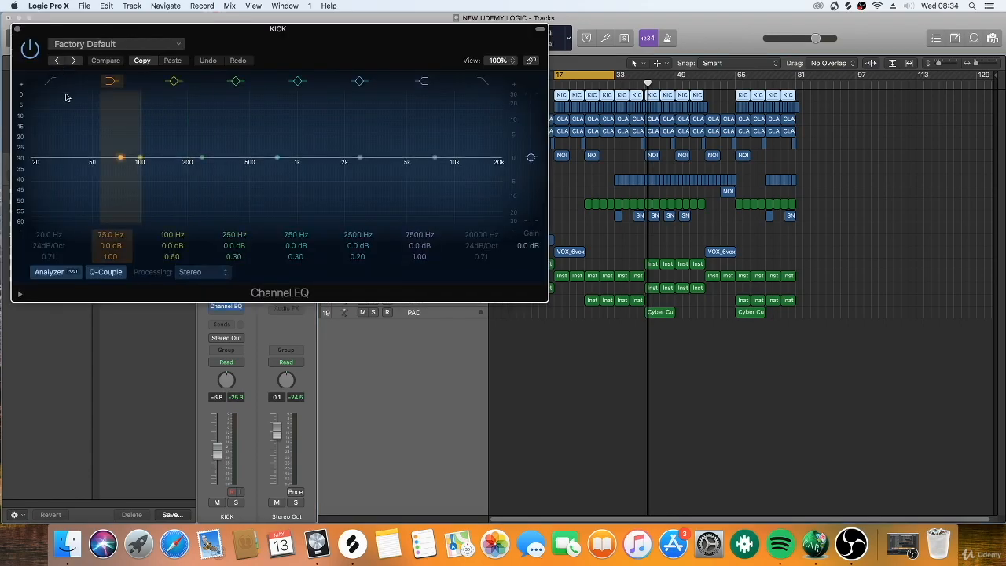
drag(334, 57, 559, 127)
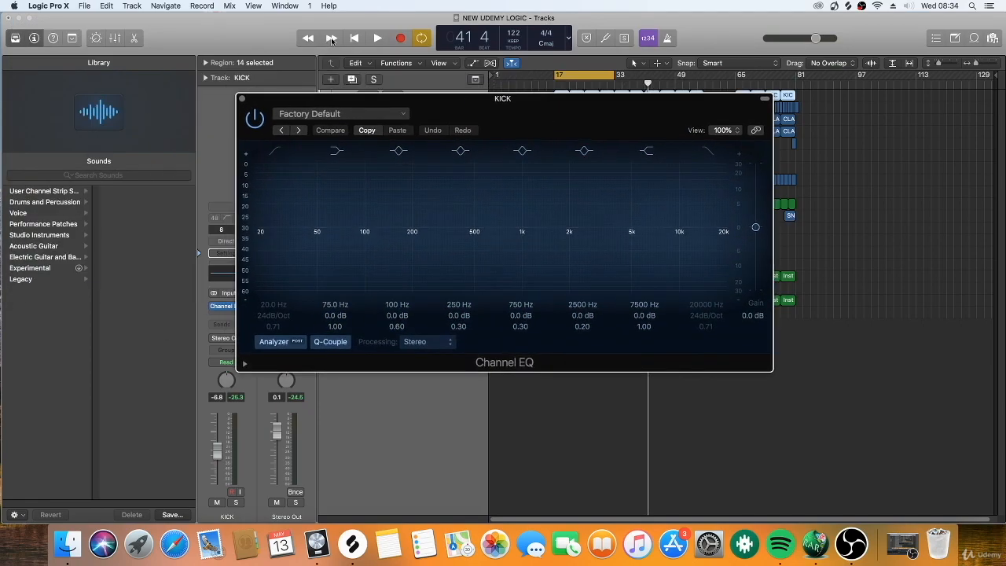
click(377, 39)
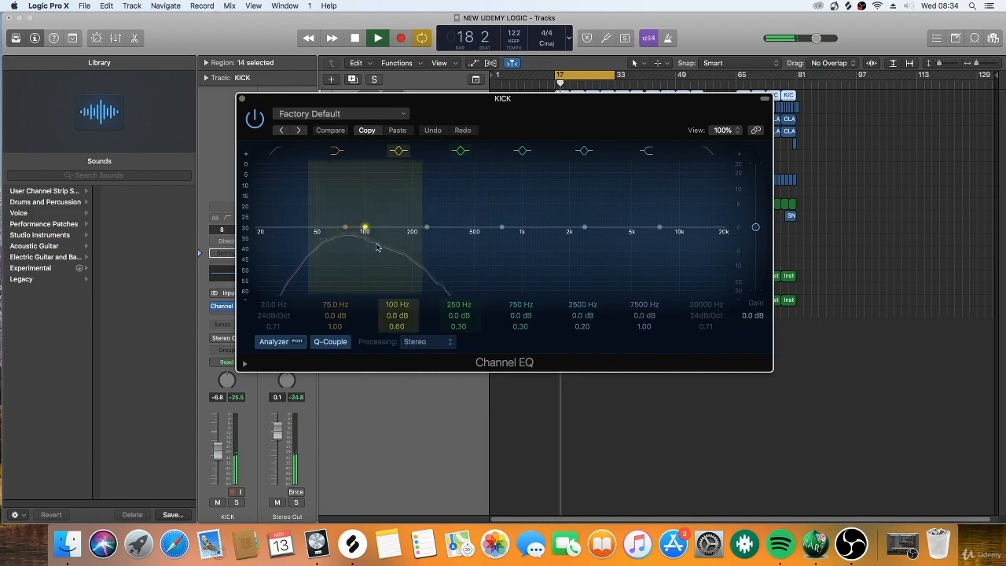
drag(446, 98, 497, 118)
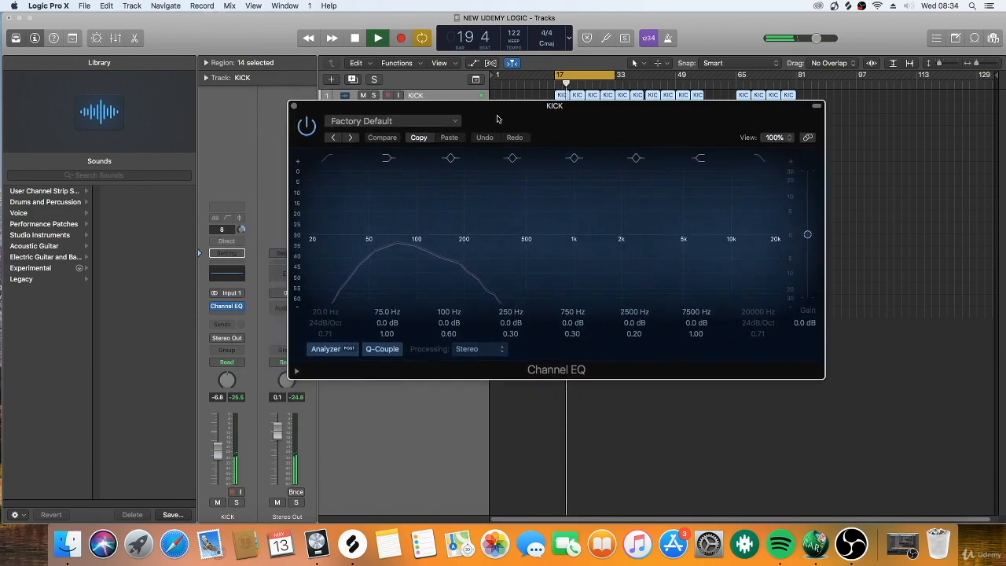
Step: Enable the low cut band in the KICK's Channel EQ with a 48 dB/Oct slope at about 53 Hz and a Q of 0.60
click(328, 159)
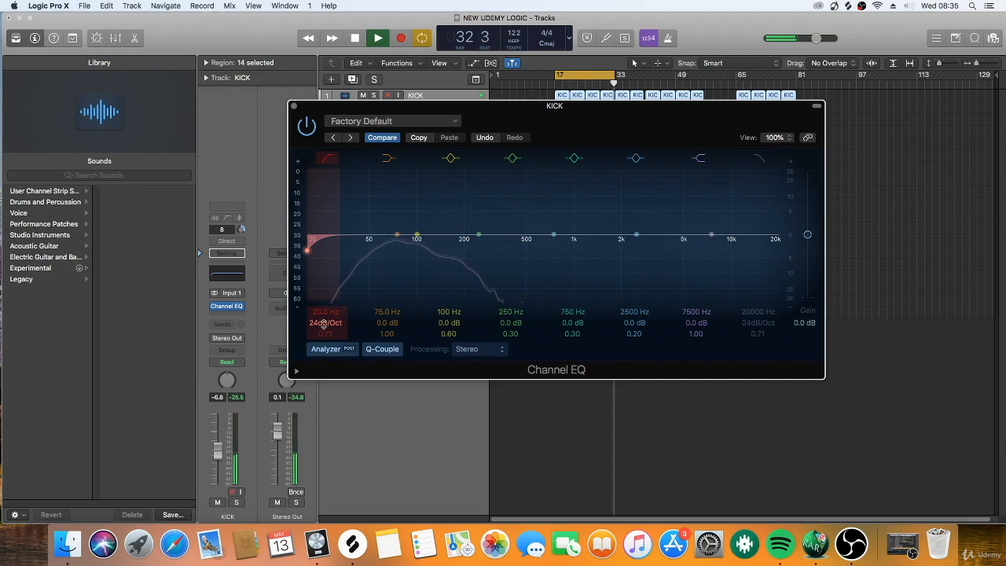
drag(323, 324, 323, 308)
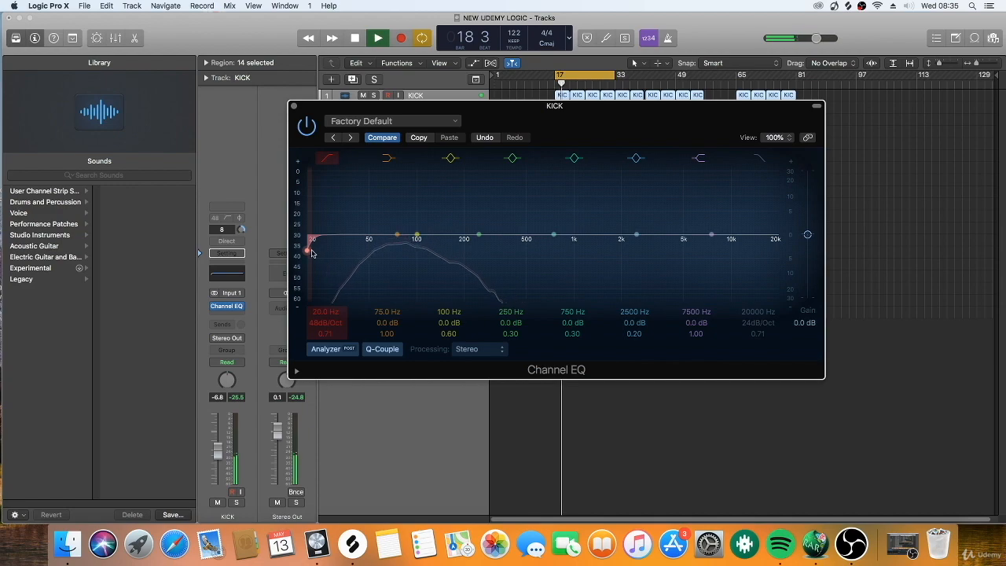
drag(311, 251, 374, 253)
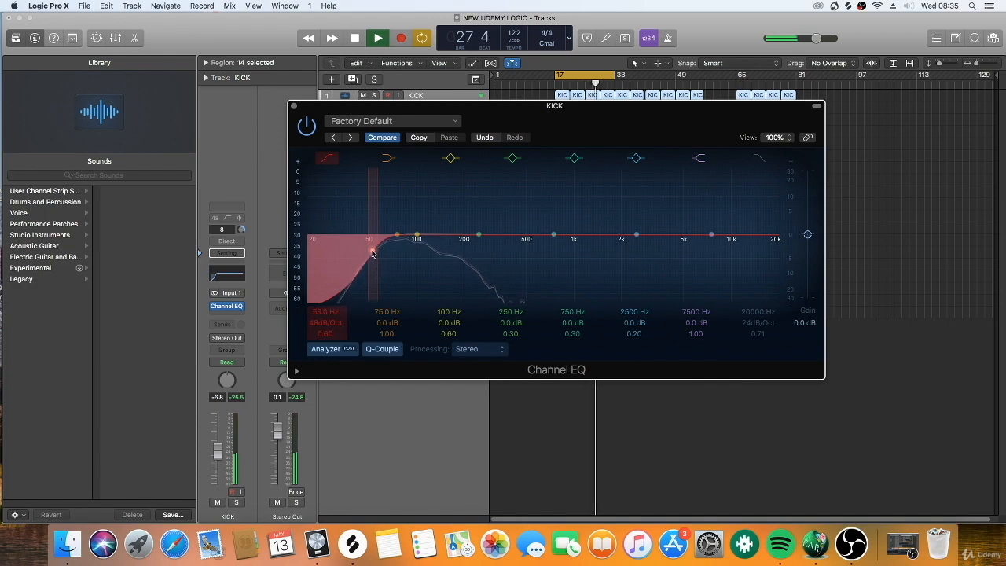
Step: Set the KICK Channel EQ's low cut to 64 Hz with a Q of 0.60, and close the EQ window
drag(374, 252, 347, 279)
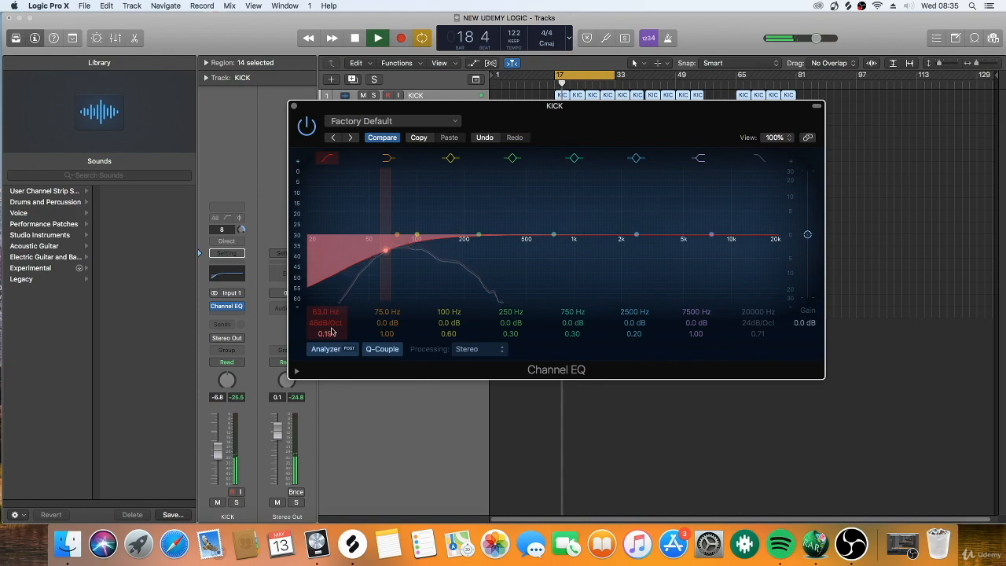
drag(335, 278, 325, 327)
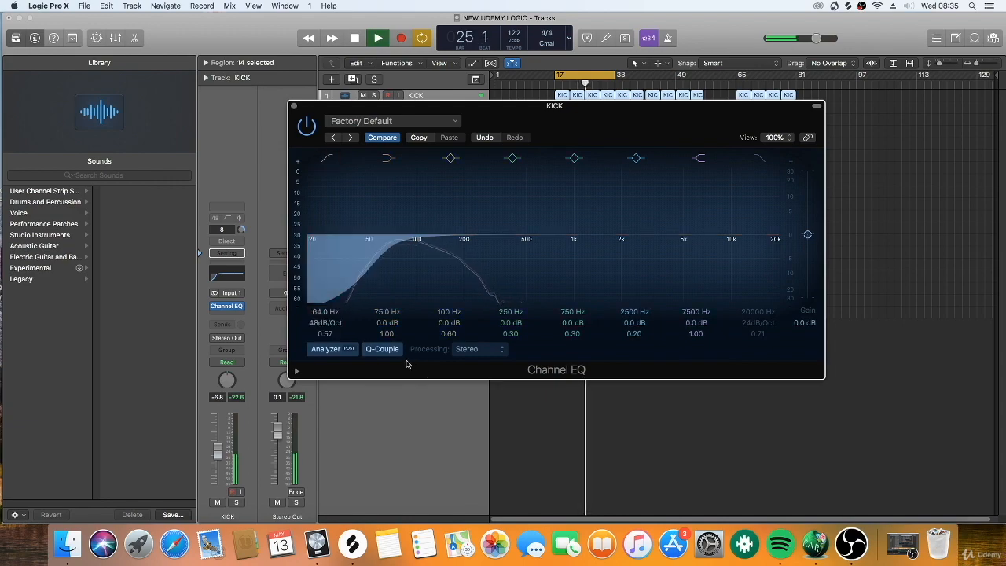
drag(326, 332, 326, 332)
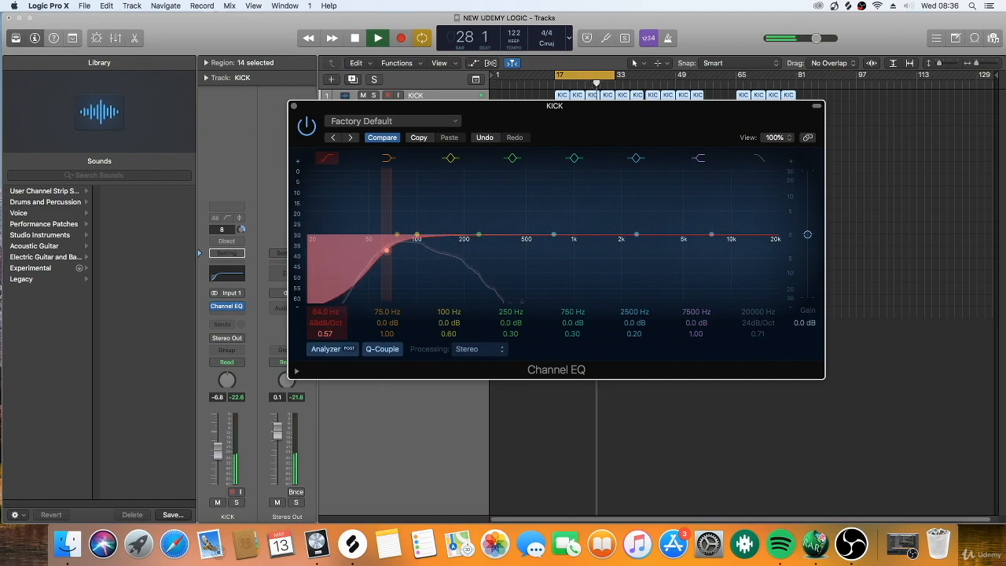
drag(326, 333, 326, 330)
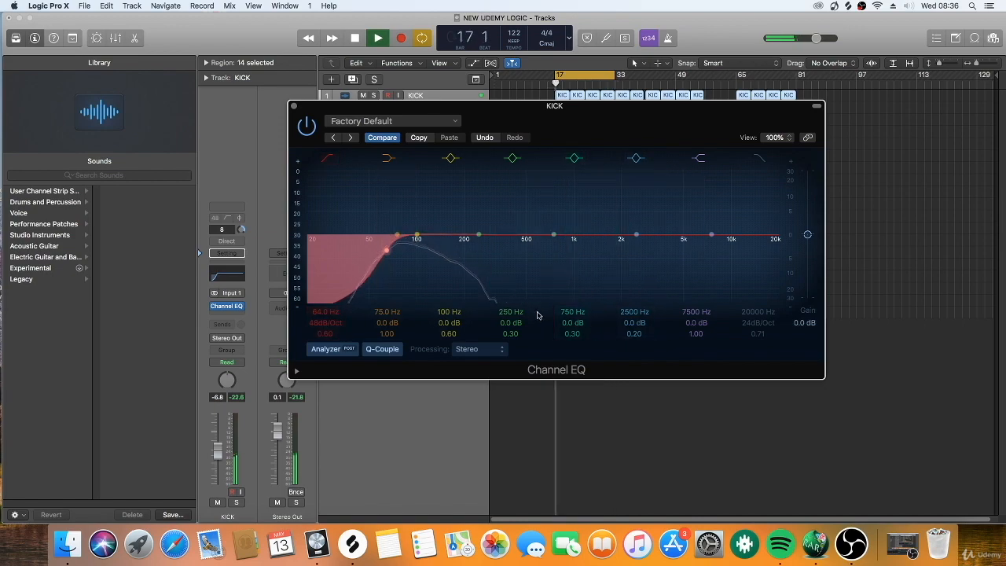
click(293, 106)
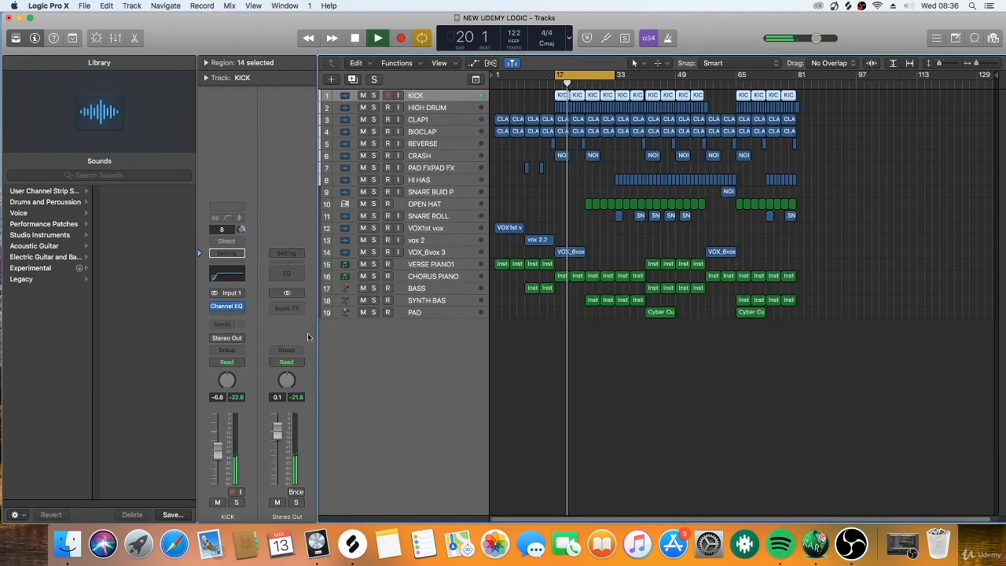
Step: Insert a stereo Compressor below the Channel EQ on the KICK track and position its window clear of the channel strip
click(229, 310)
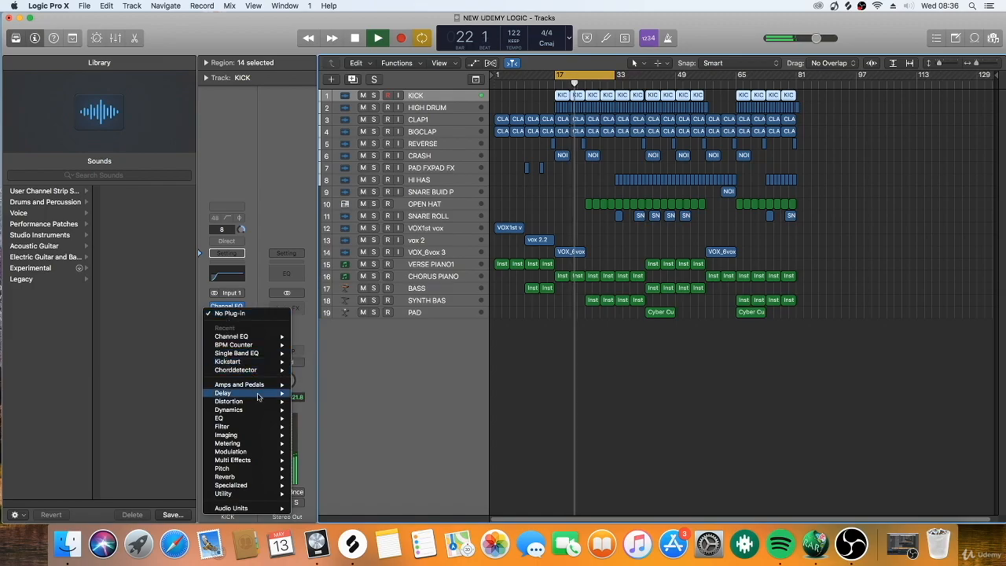
mouse_move(257, 411)
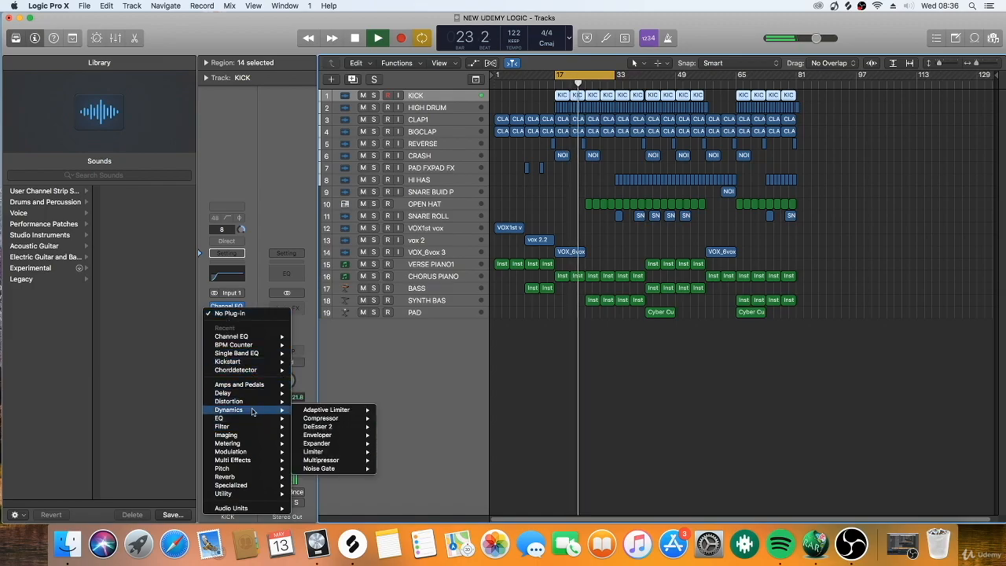
mouse_move(330, 418)
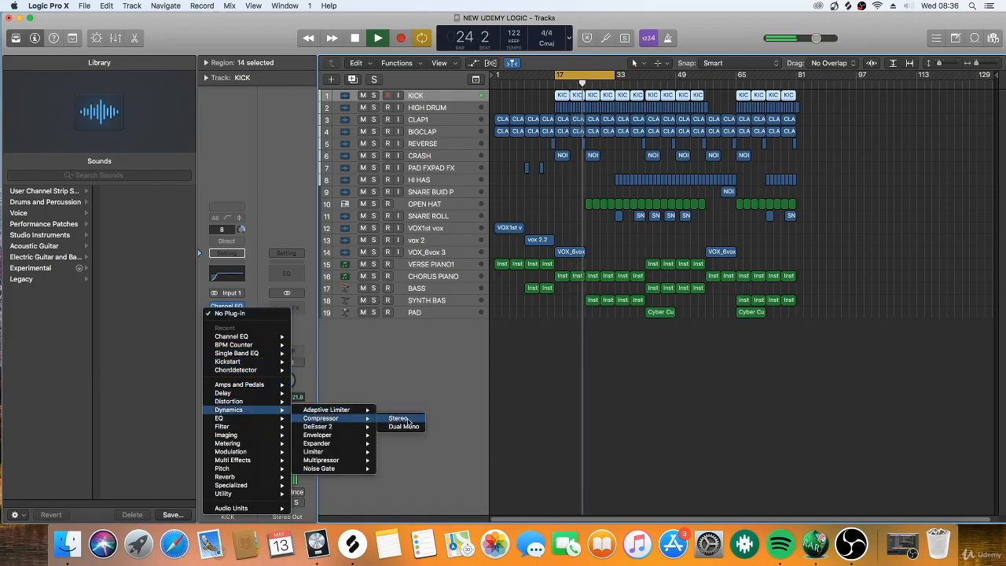
click(406, 420)
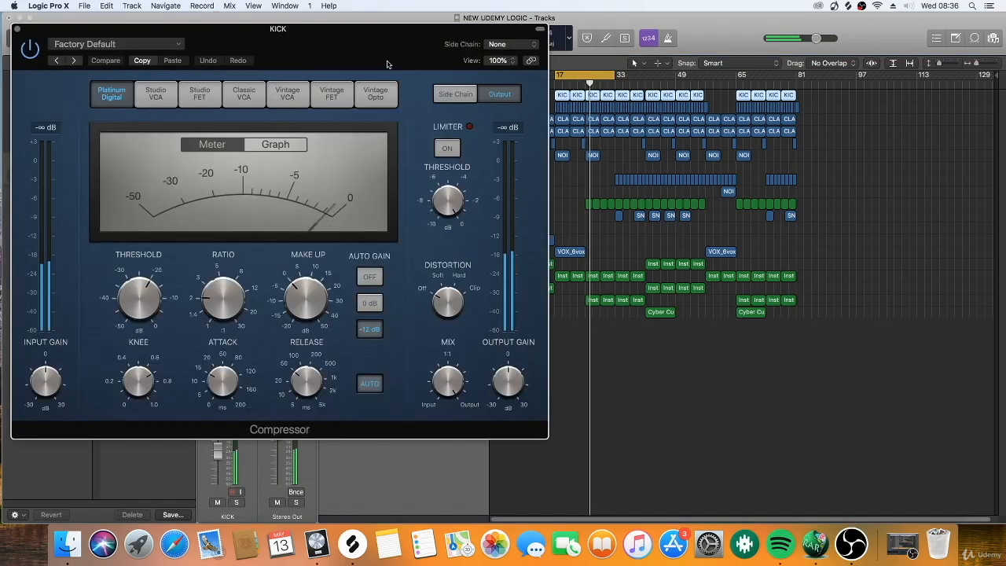
drag(332, 26, 691, 33)
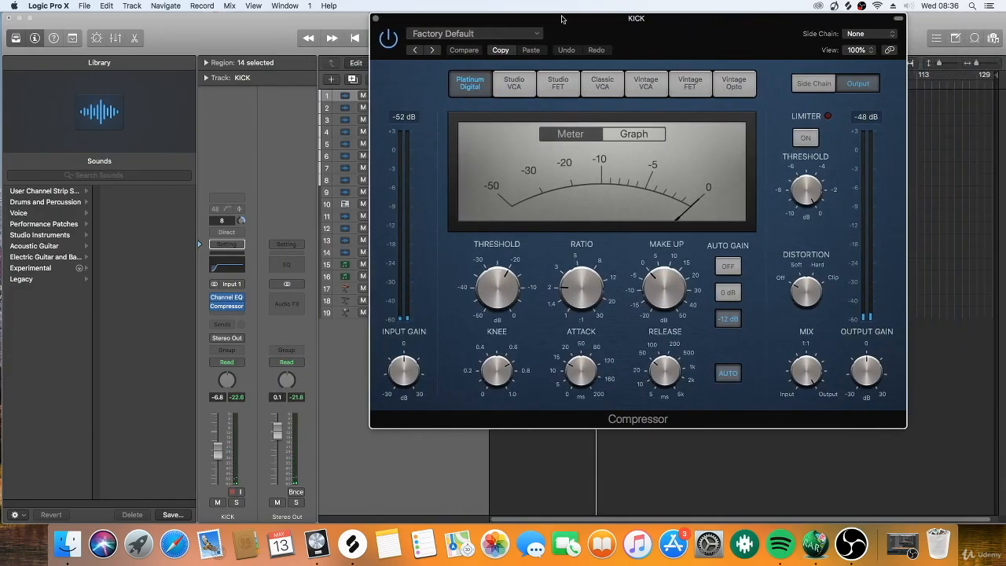
drag(565, 31, 484, 59)
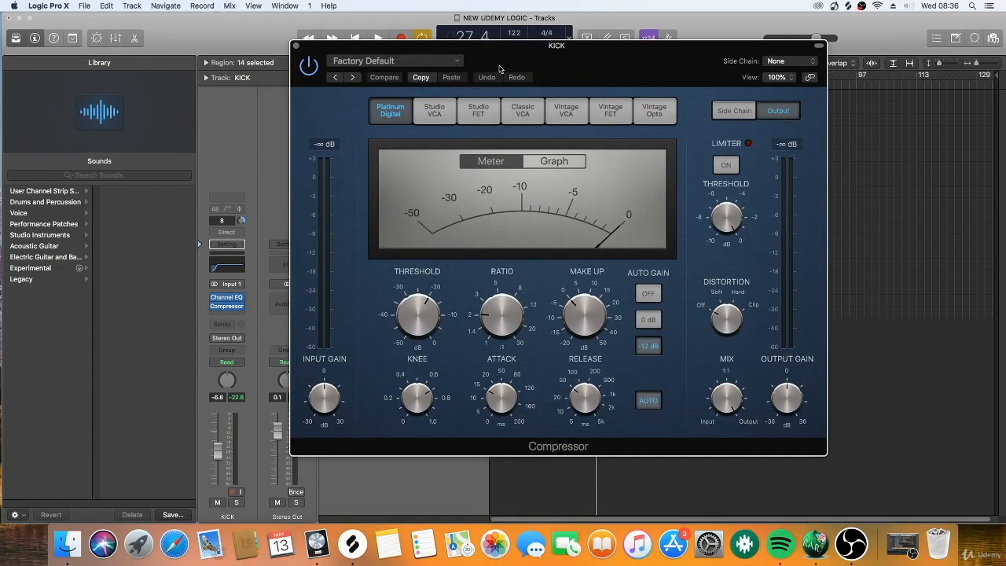
drag(500, 65, 521, 59)
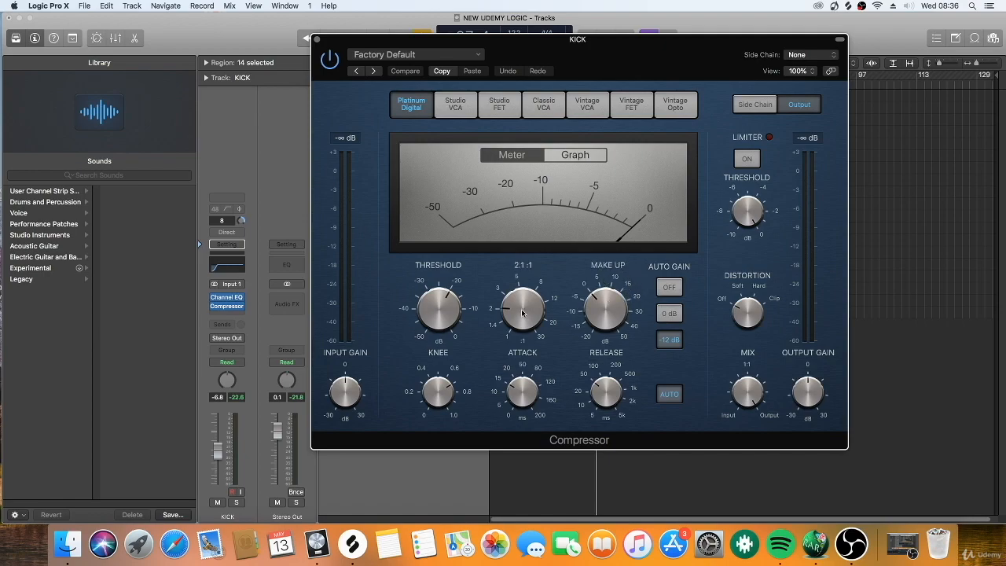
drag(492, 57, 580, 64)
Step: Lower the KICK Compressor's threshold and ratio and set its make-up gain to 4.5 dB during playback, closing the window when finished
key(space)
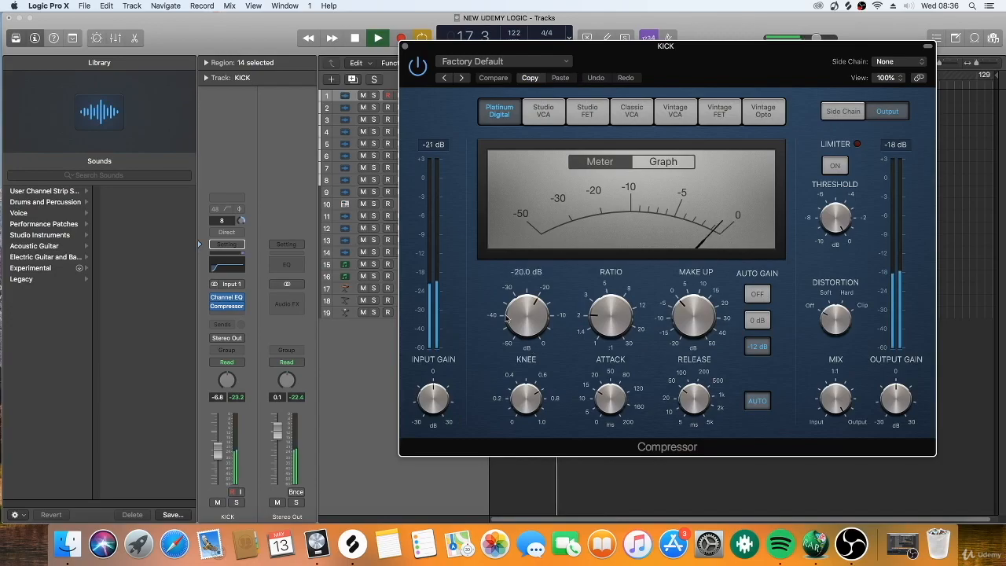
drag(532, 317, 519, 346)
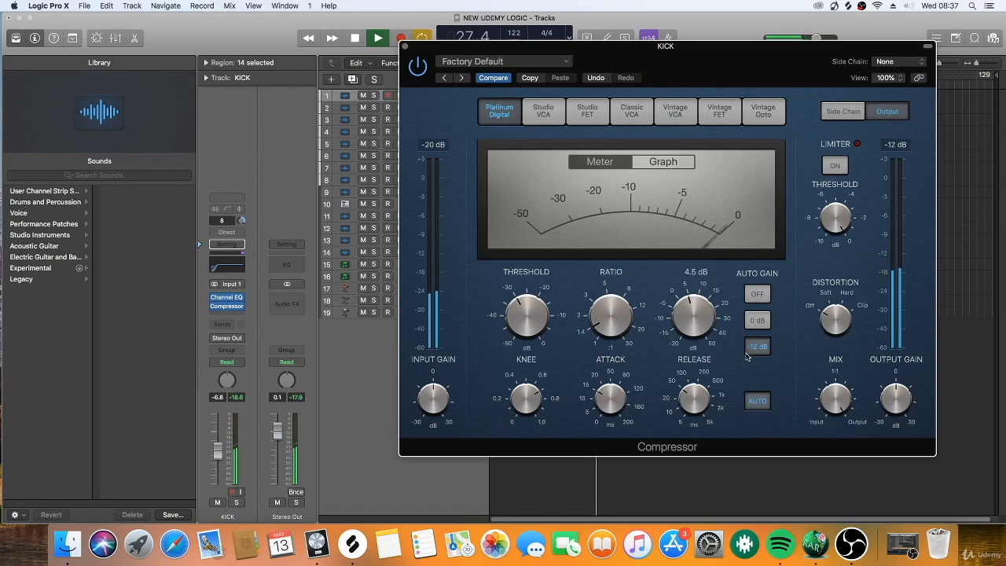
click(404, 48)
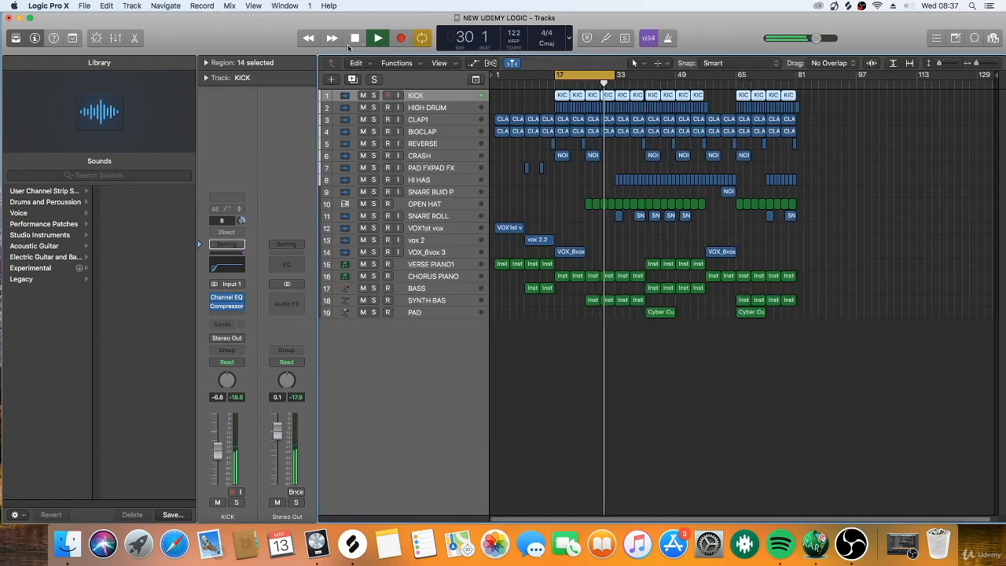
key(space)
Step: Solo the HIGH DRUM track, raise its volume to -15.8 dB during playback, and enlarge the track heights to show the headers' volume sliders
click(403, 110)
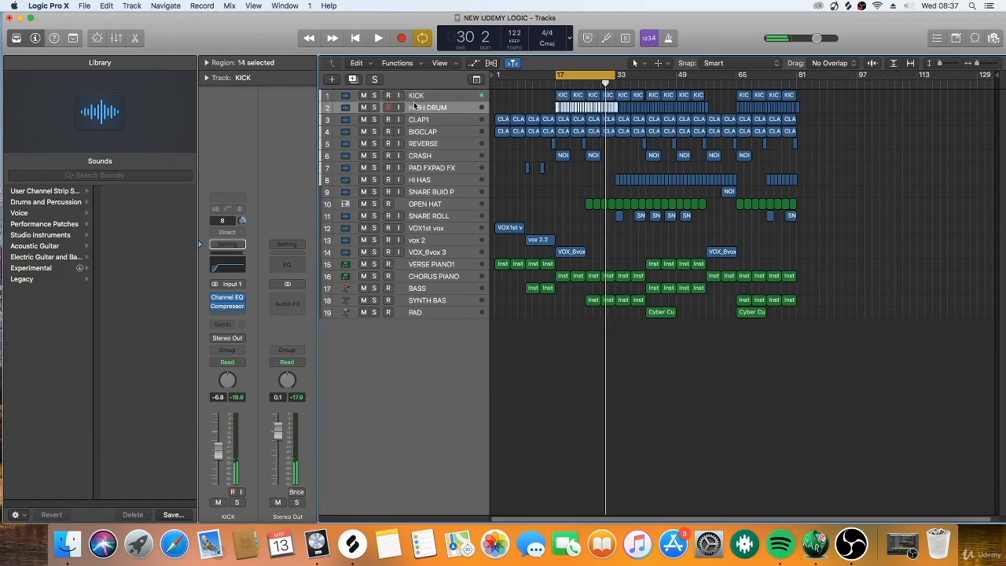
click(374, 108)
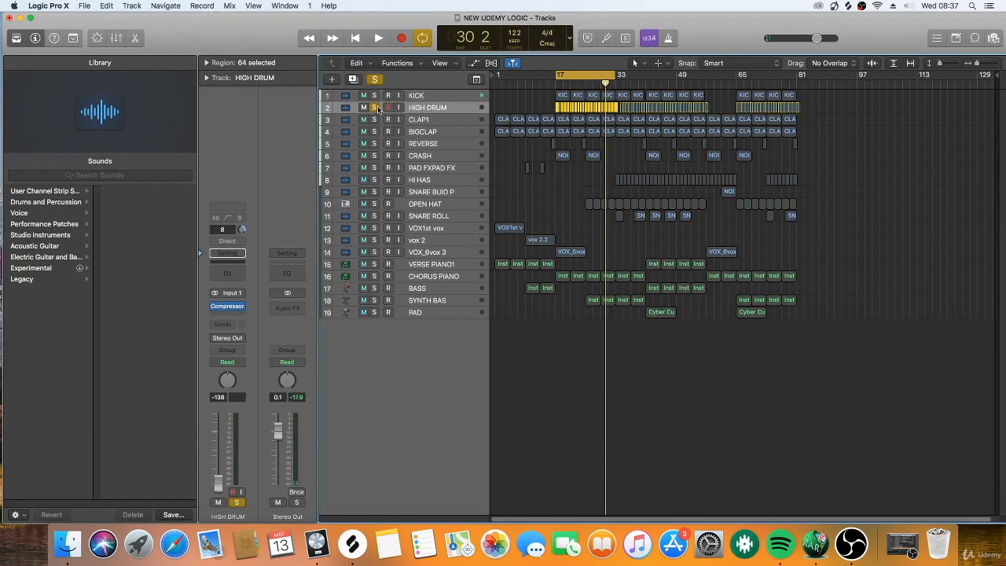
key(space)
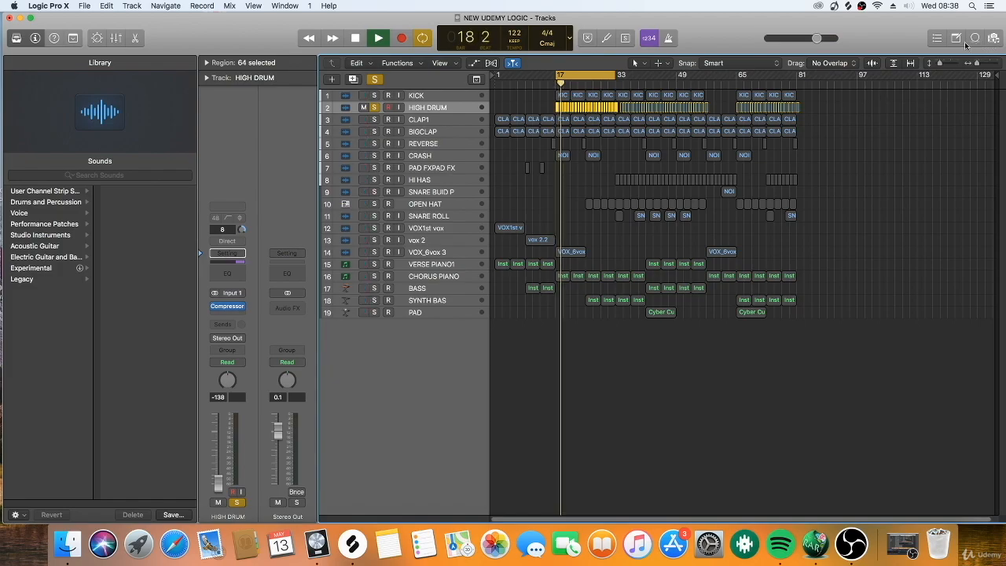
drag(940, 63, 980, 65)
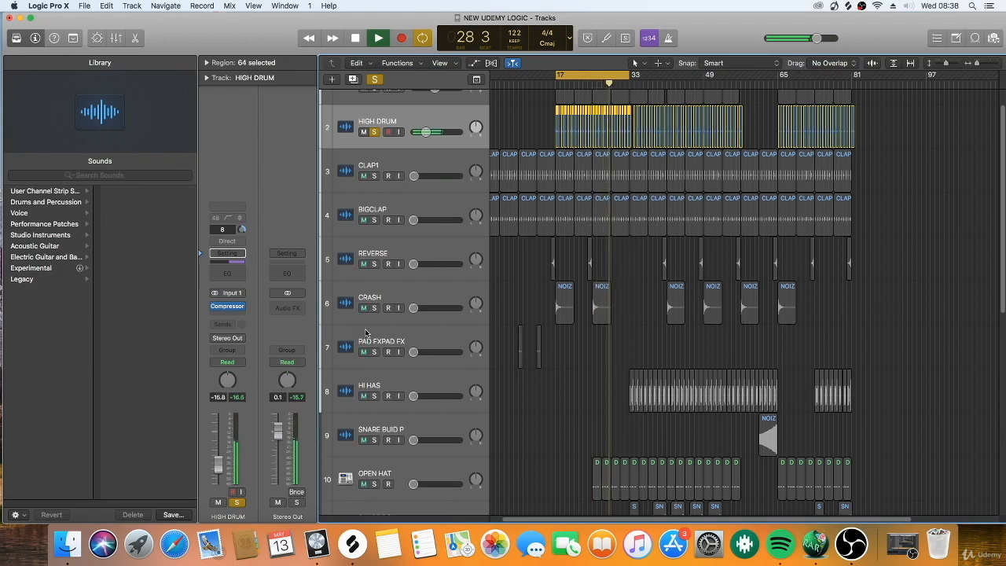
scroll(396, 188, up, 2)
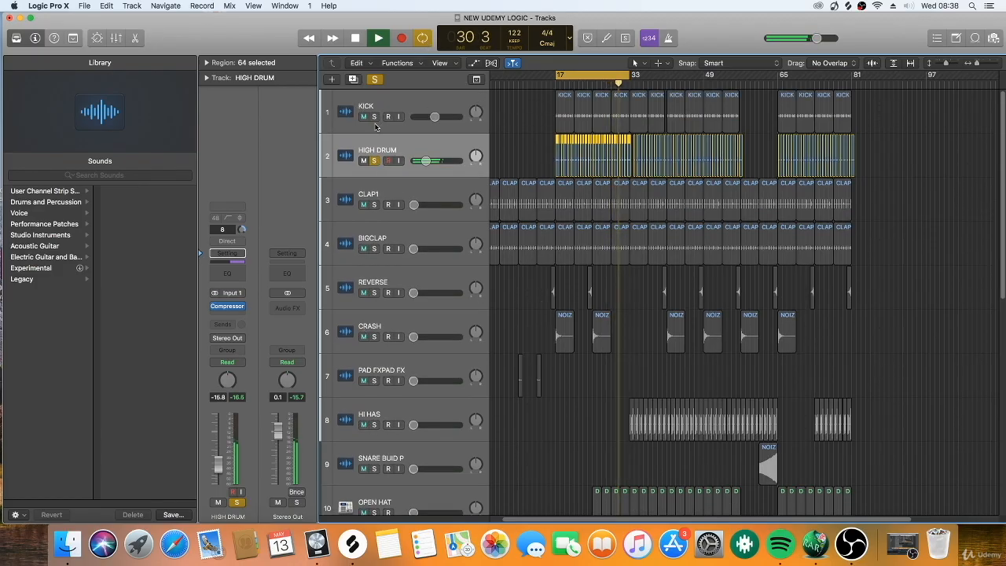
Step: Compare the KICK with and without HIGH DRUM by toggling their solos during playback, leaving only HIGH DRUM soloed
key(space)
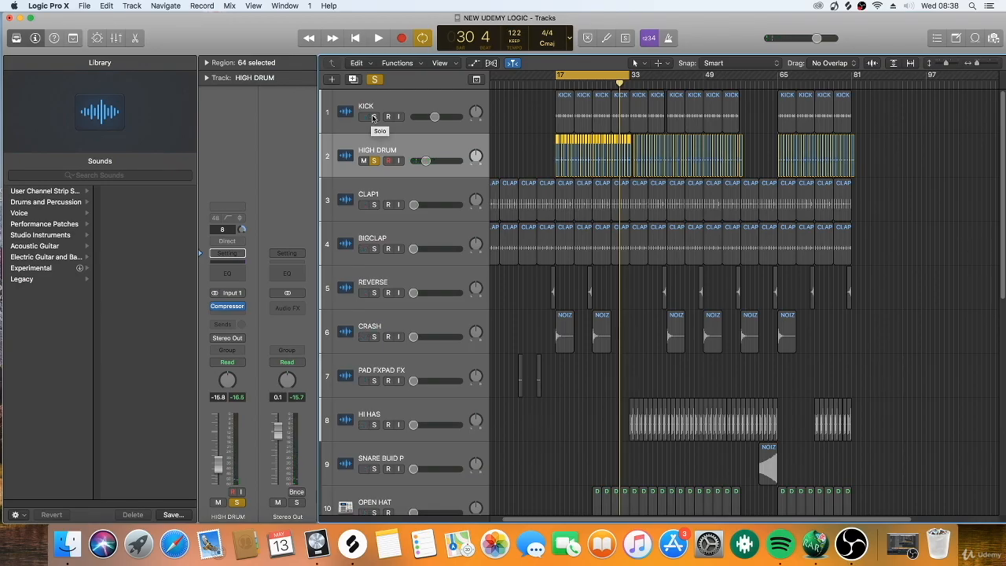
click(372, 117)
key(space)
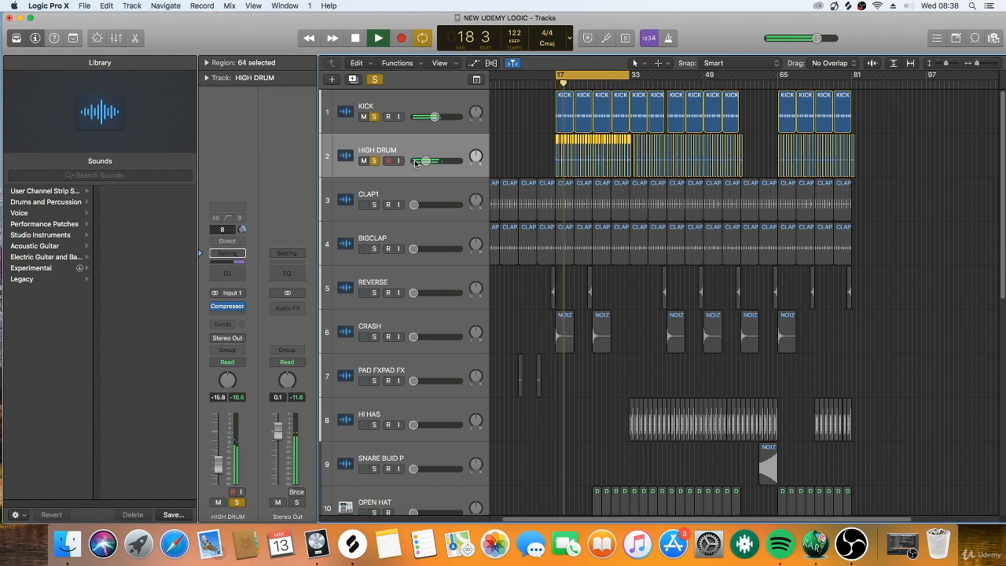
click(374, 160)
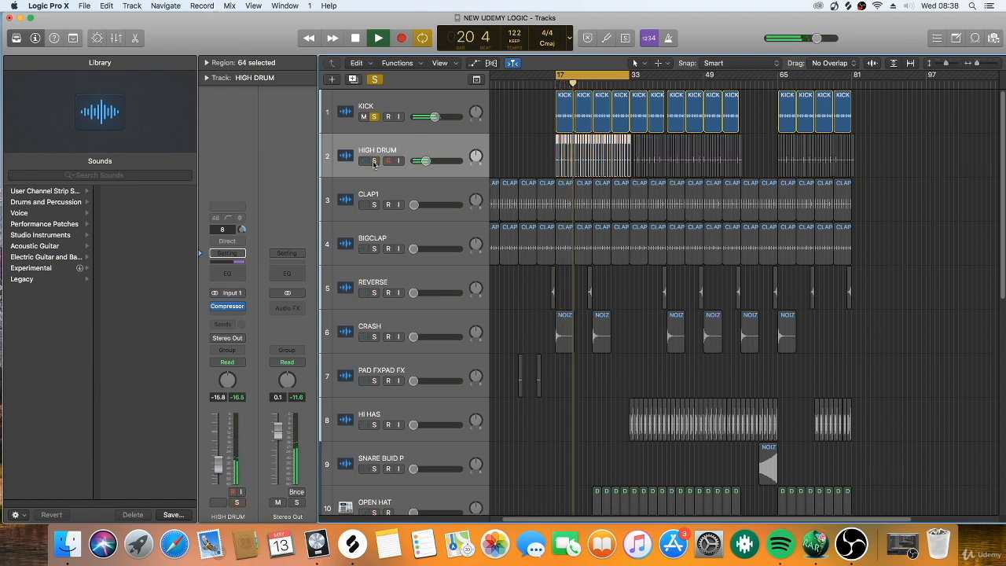
click(374, 161)
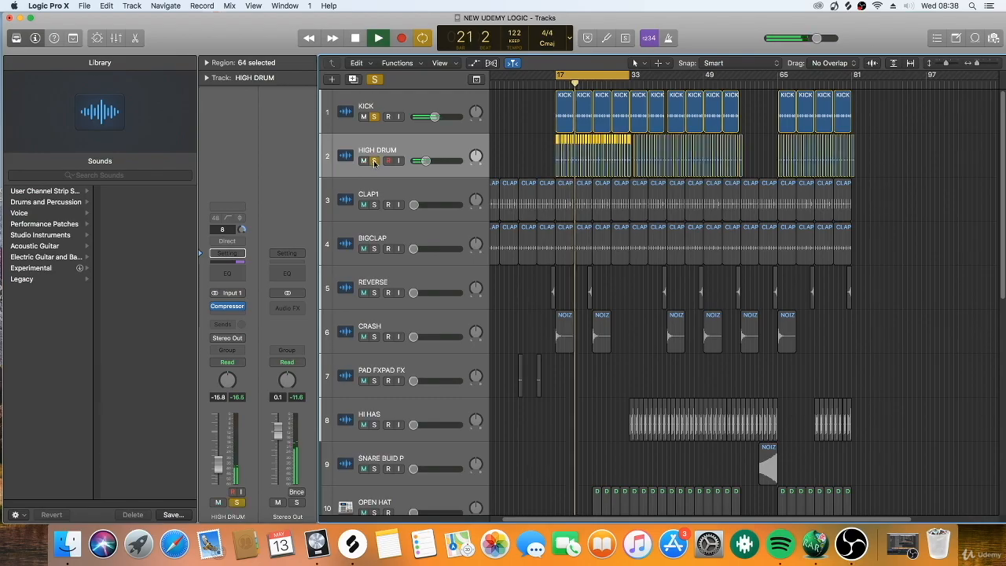
click(374, 117)
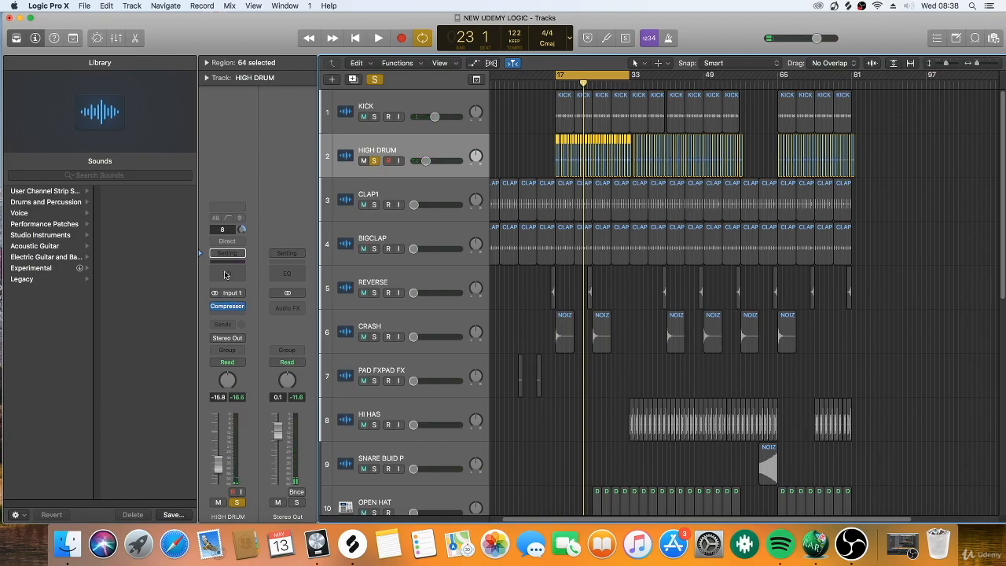
Step: Replace the Compressor on the HIGH DRUM track with a Channel EQ
click(242, 309)
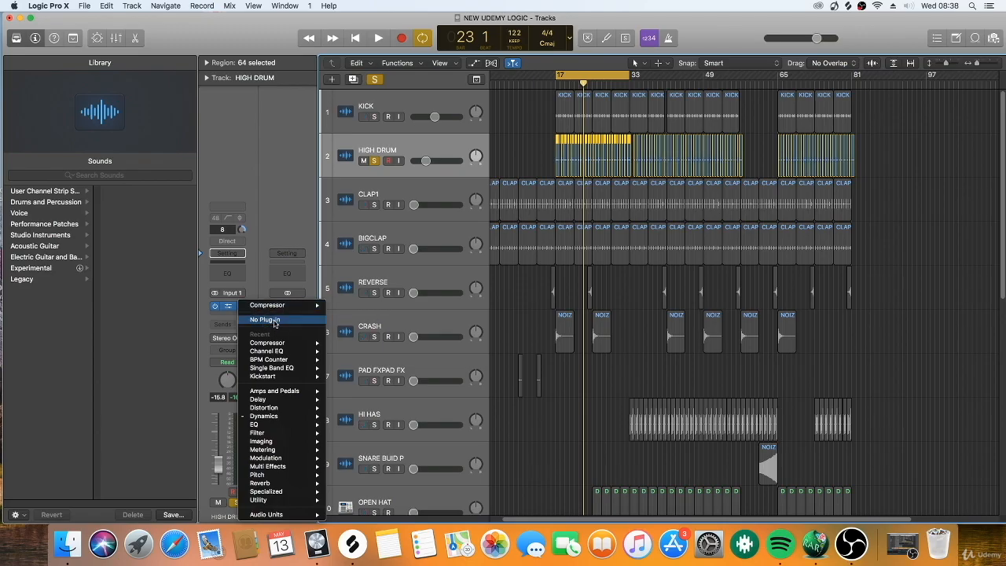
click(234, 274)
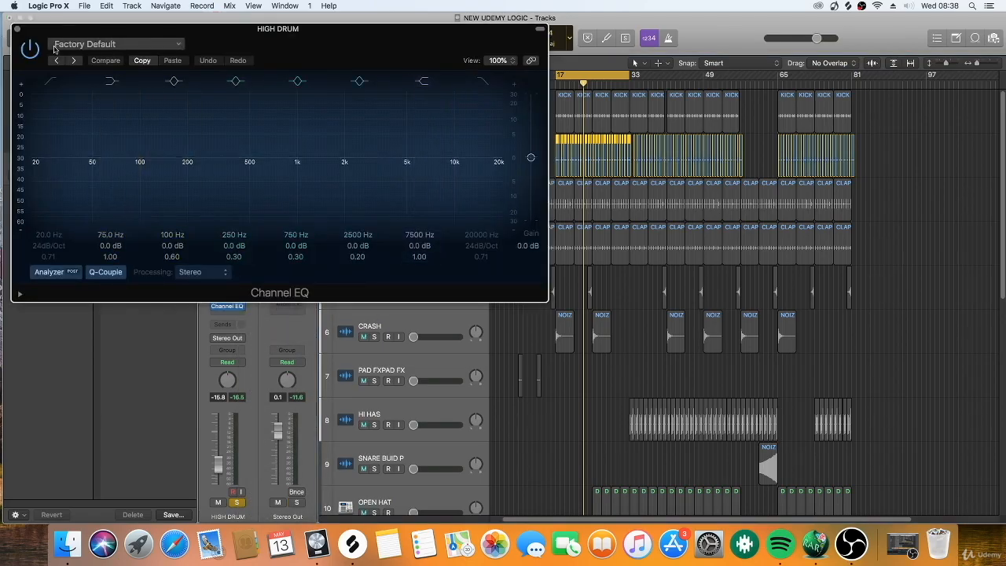
click(17, 29)
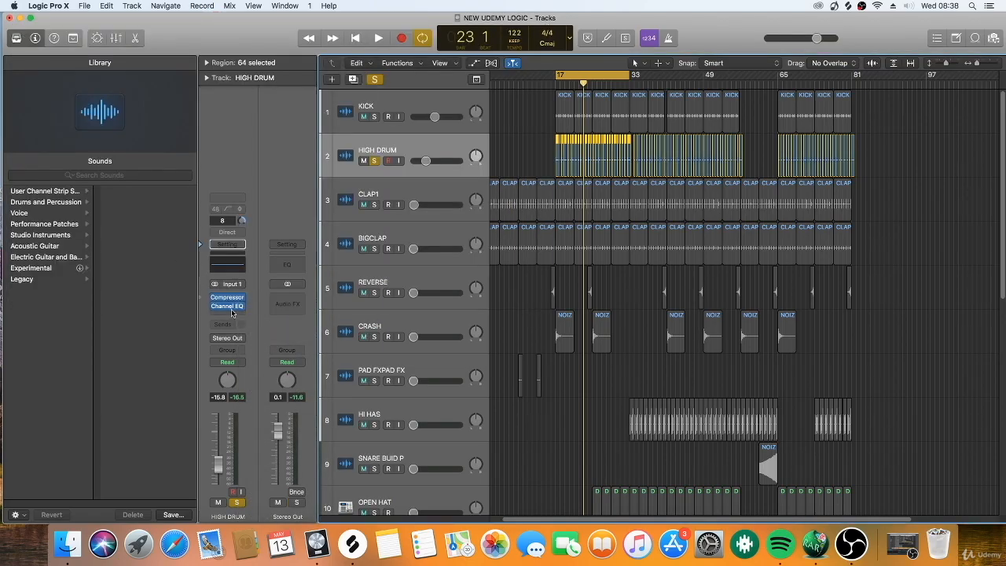
drag(229, 307, 229, 299)
click(243, 308)
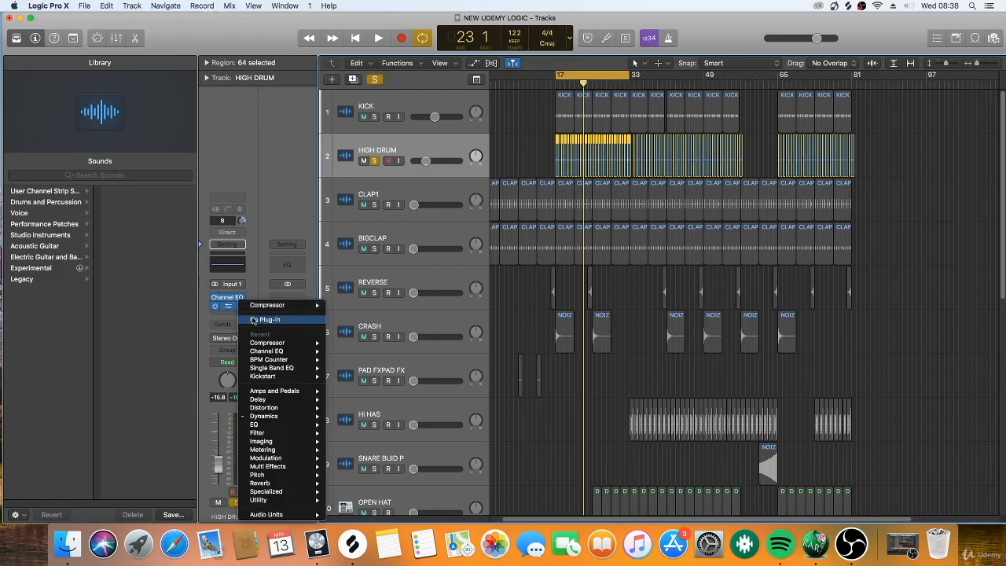
click(253, 319)
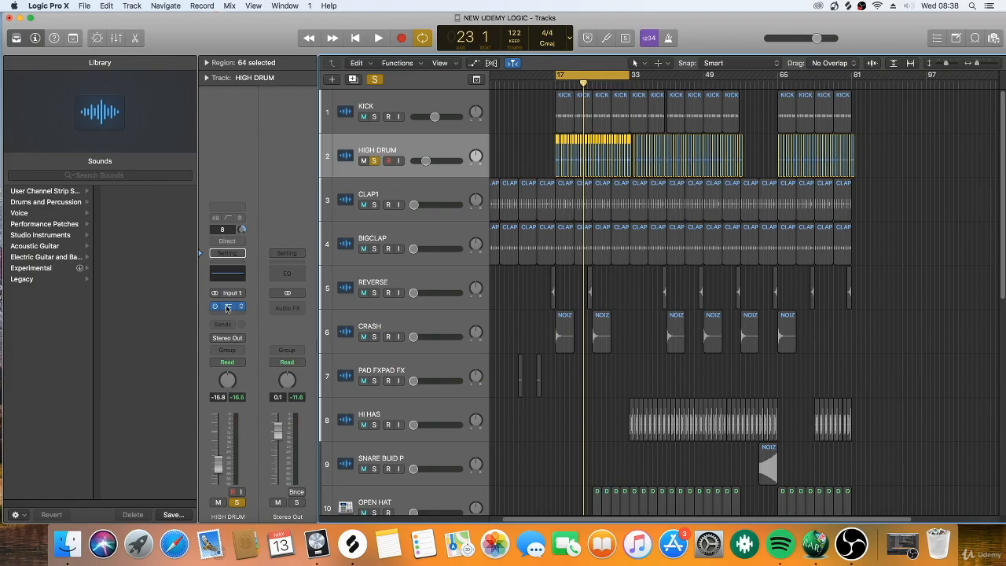
Step: Open HIGH DRUM's Channel EQ clear of the channel strip and enable its low cut band during playback
click(227, 308)
drag(301, 46, 627, 67)
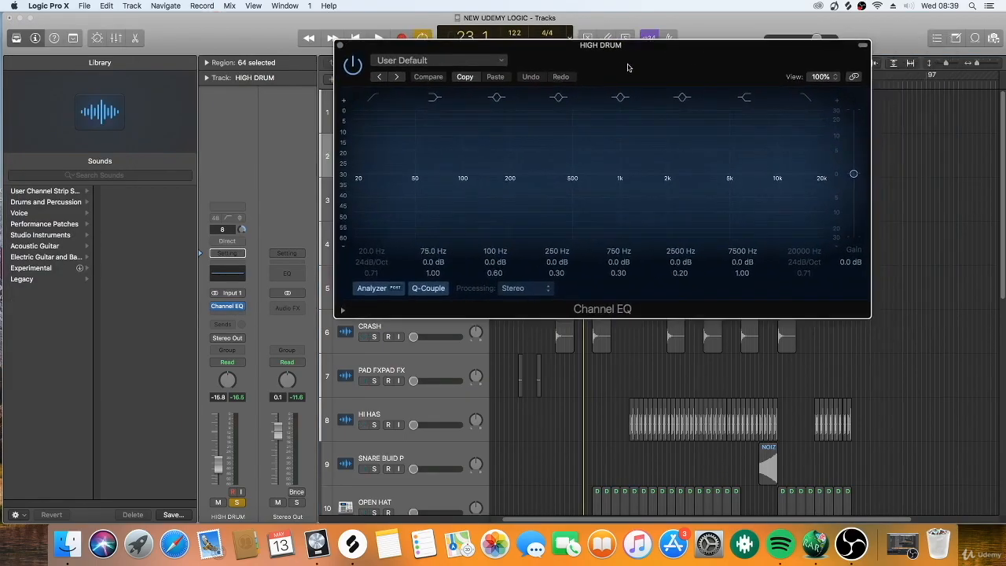
key(space)
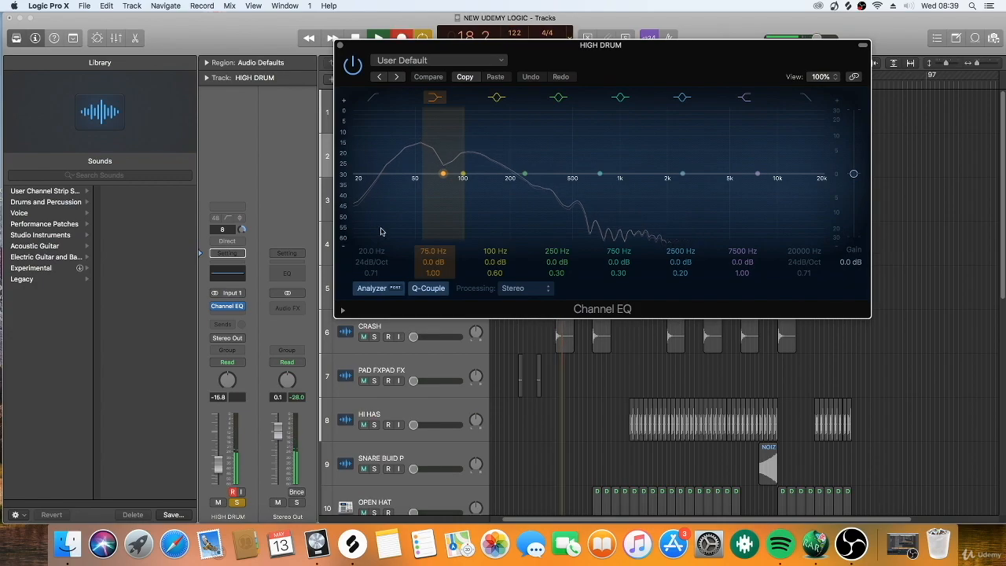
key(space)
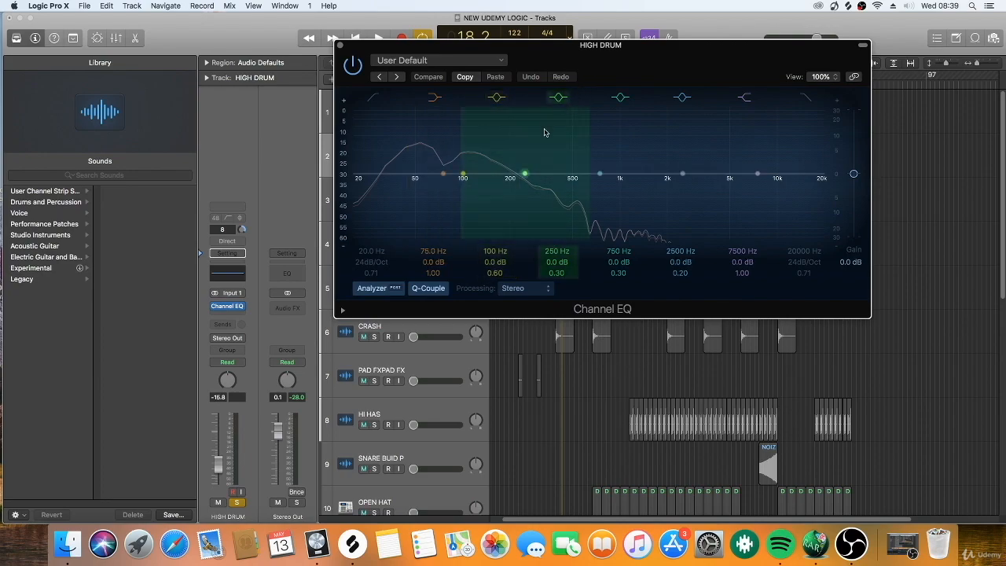
key(space)
drag(554, 62, 638, 150)
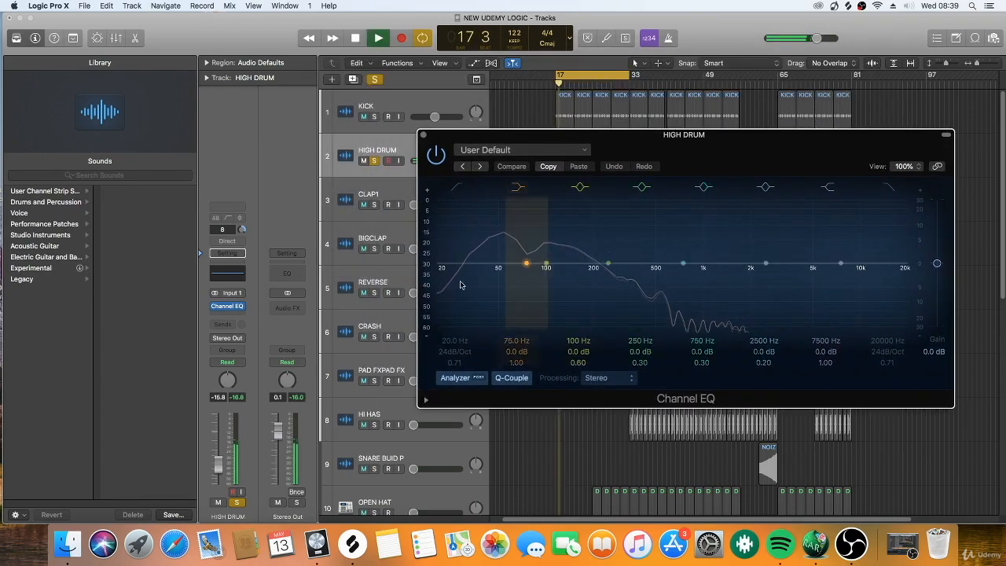
click(450, 201)
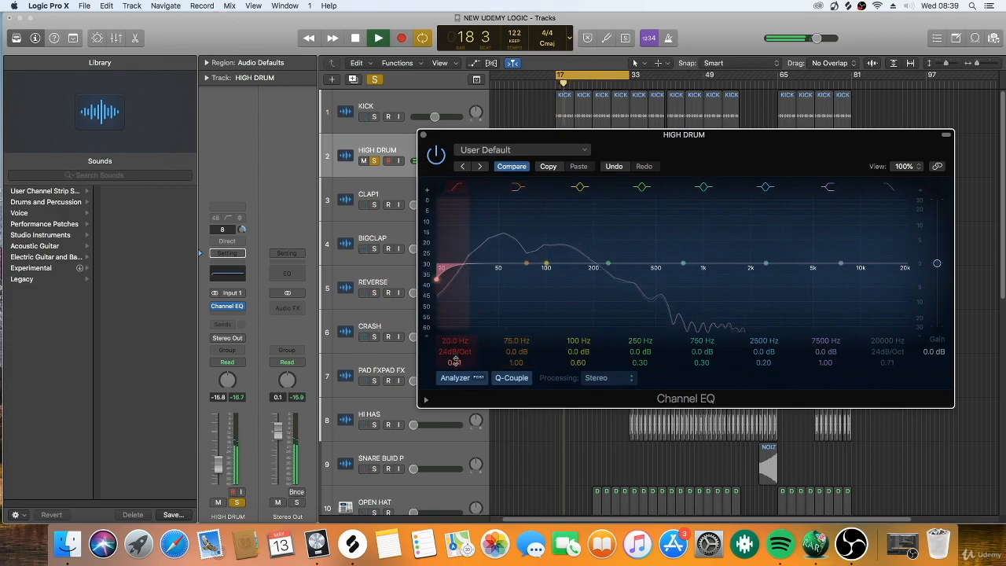
Step: Set HIGH DRUM's low cut band to 73 Hz, 48 dB/Oct and Q 0.54, and the 250 Hz band's Q to 36.0
mouse_move(454, 351)
mouse_down()
mouse_move(454, 334)
mouse_move(454, 342)
mouse_up()
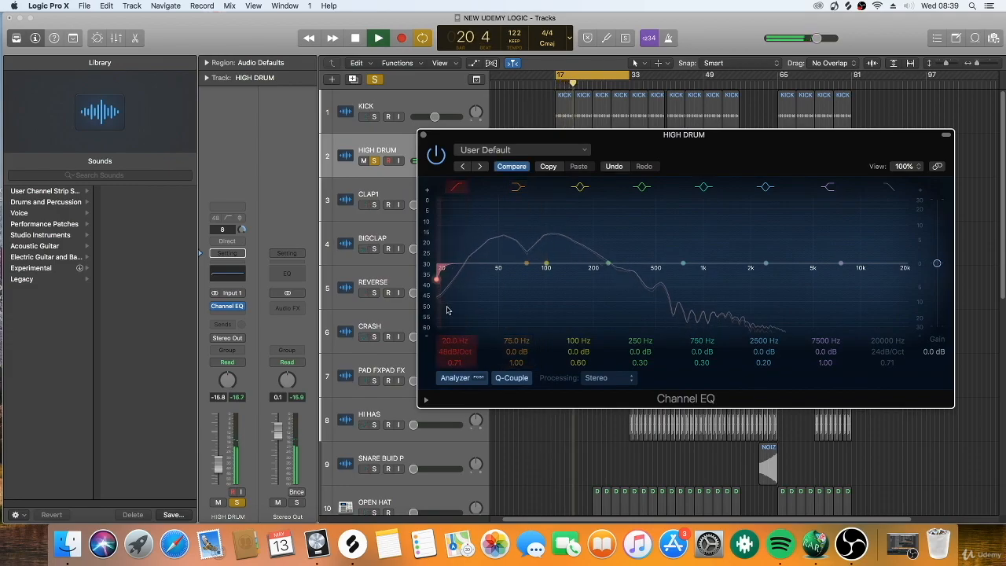
mouse_move(440, 281)
mouse_down()
mouse_move(497, 291)
mouse_move(536, 324)
mouse_move(556, 355)
mouse_move(536, 364)
mouse_up()
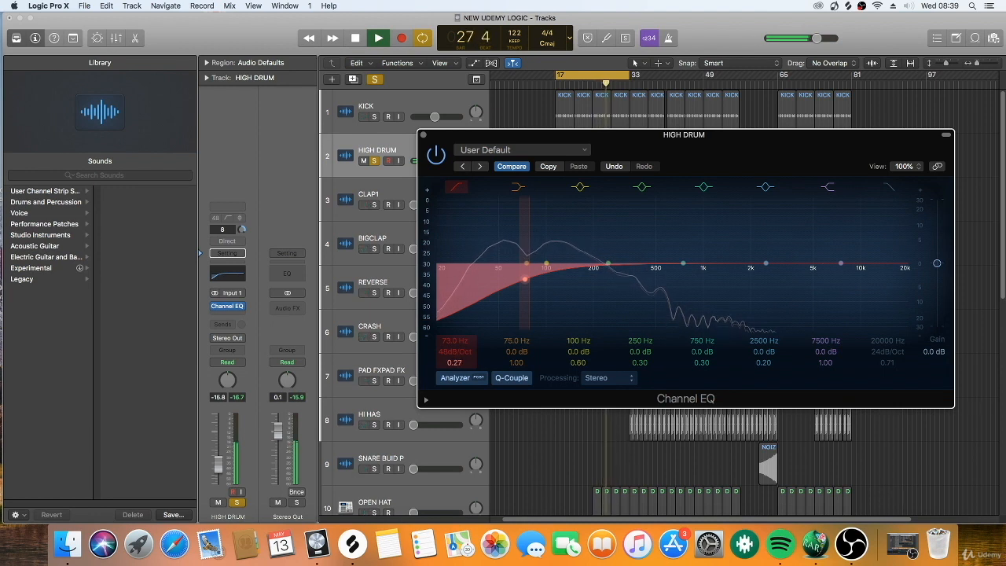
mouse_move(456, 363)
mouse_down()
mouse_move(456, 354)
mouse_move(467, 367)
mouse_up()
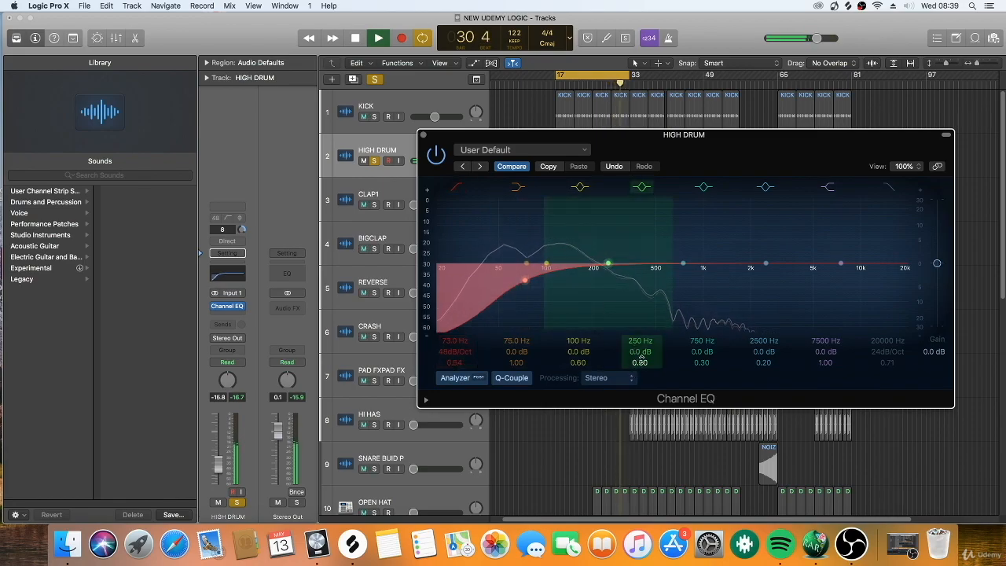
drag(641, 357, 640, 298)
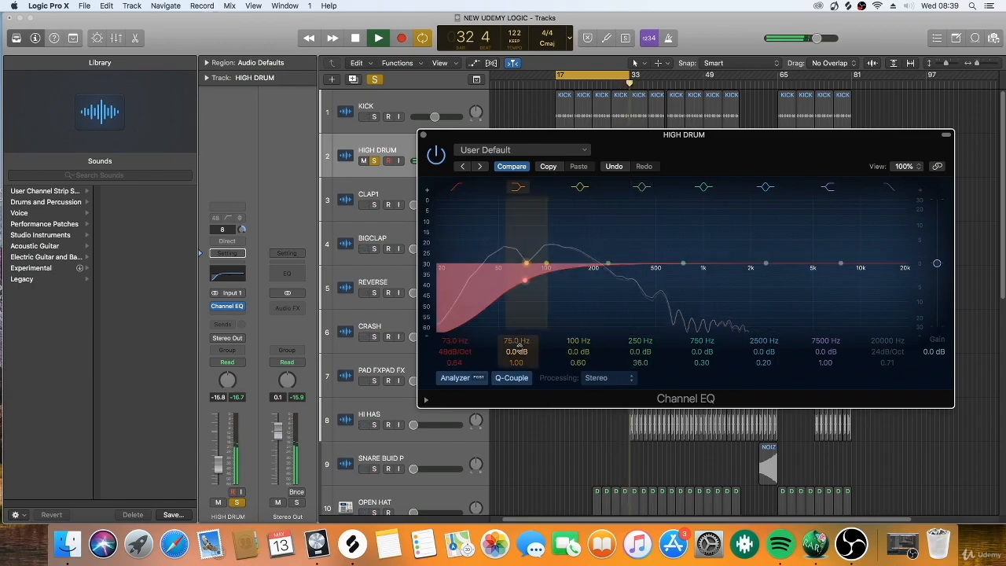
Step: Set the EQ's low shelf to 73 Hz at -0.5 dB and the 100 Hz band to -5.0 dB with Q 0.51
drag(523, 353, 571, 358)
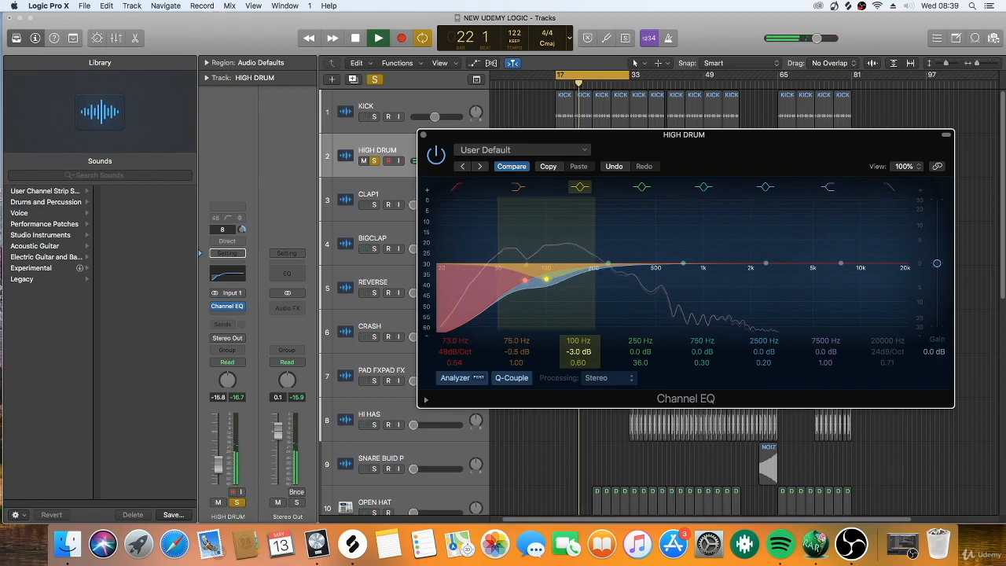
drag(580, 351, 580, 354)
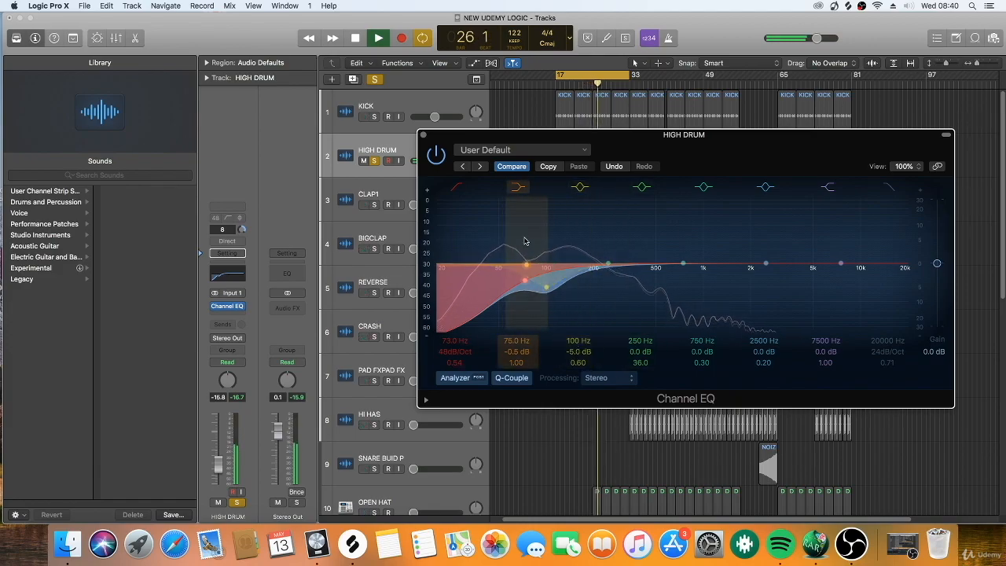
mouse_move(526, 267)
mouse_down()
mouse_move(499, 269)
mouse_move(526, 266)
mouse_up()
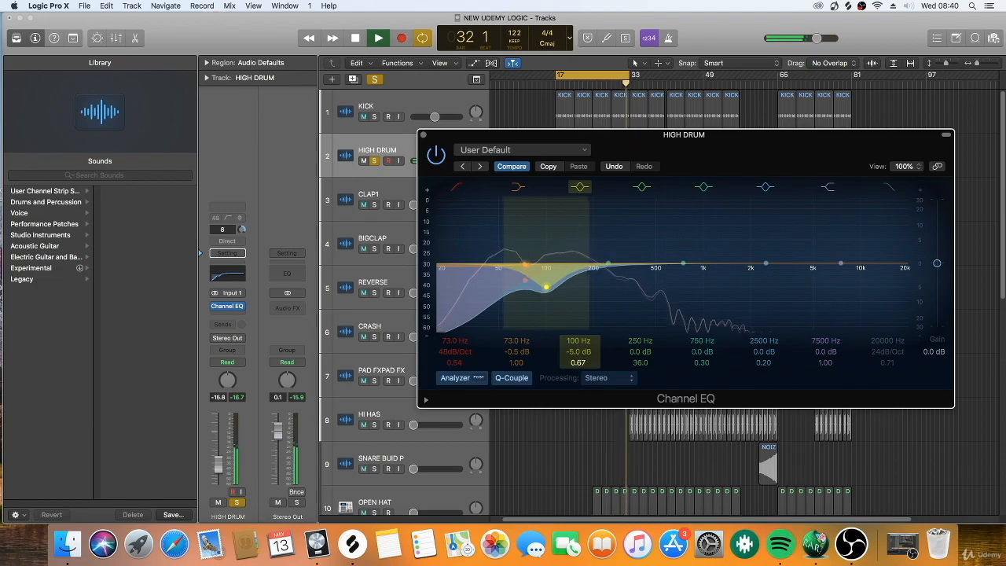
mouse_move(579, 363)
mouse_down()
mouse_move(578, 353)
mouse_move(579, 388)
mouse_move(579, 361)
mouse_up()
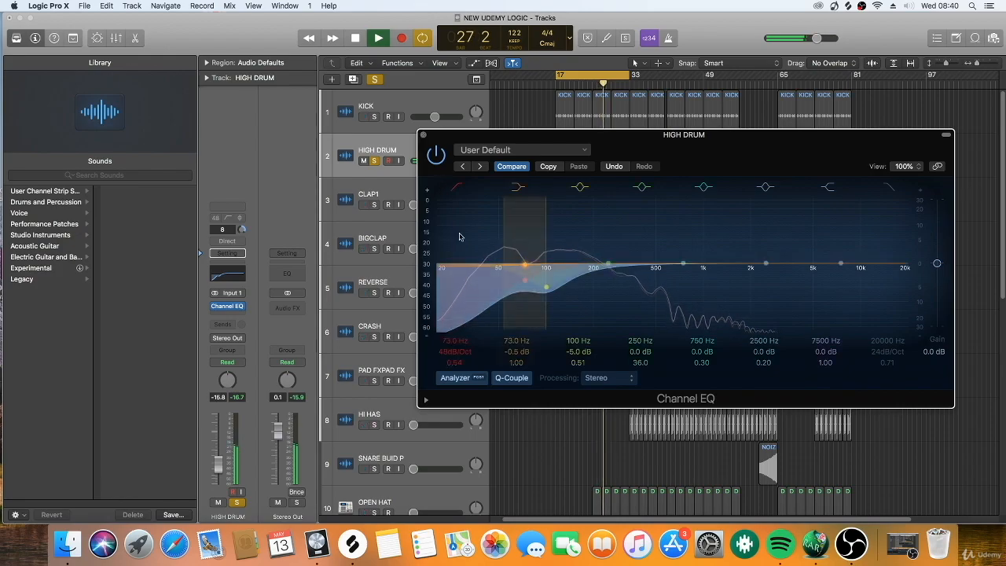
Step: Compare HIGH DRUM with the Channel EQ bypassed and enabled, leaving it enabled, and stop playback
click(434, 155)
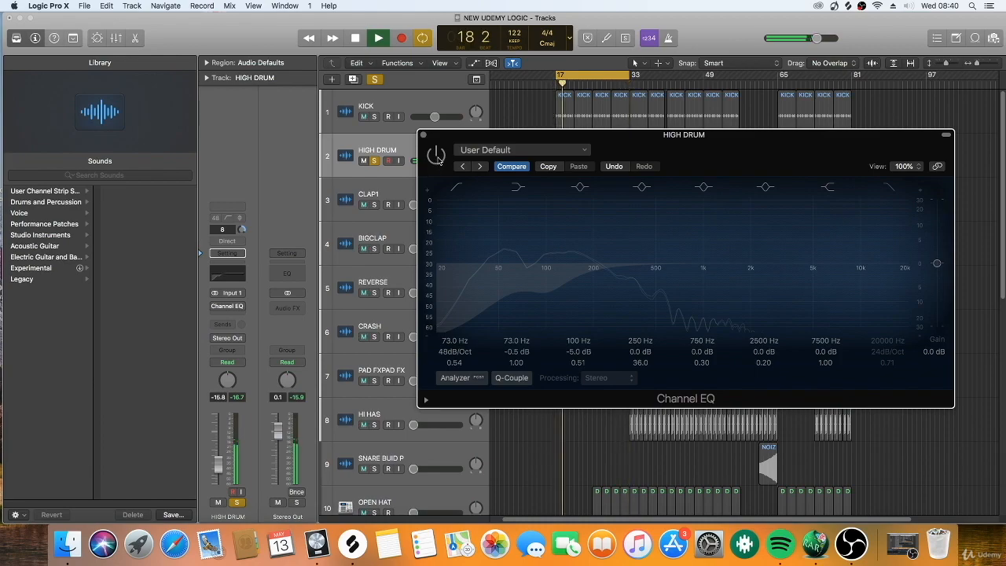
click(441, 158)
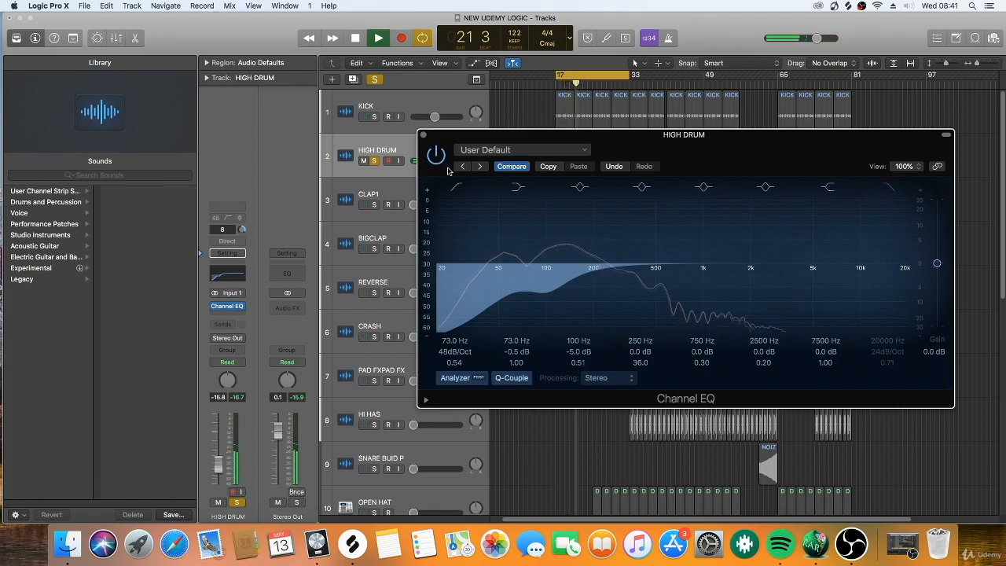
key(space)
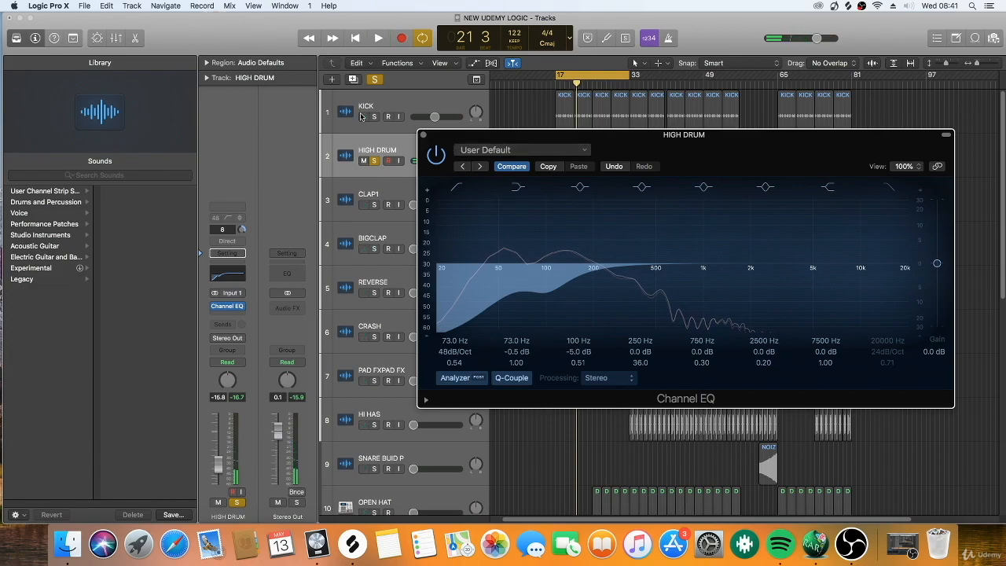
Step: Close the Channel EQ and play KICK soloed together with the equalised HIGH DRUM
click(424, 136)
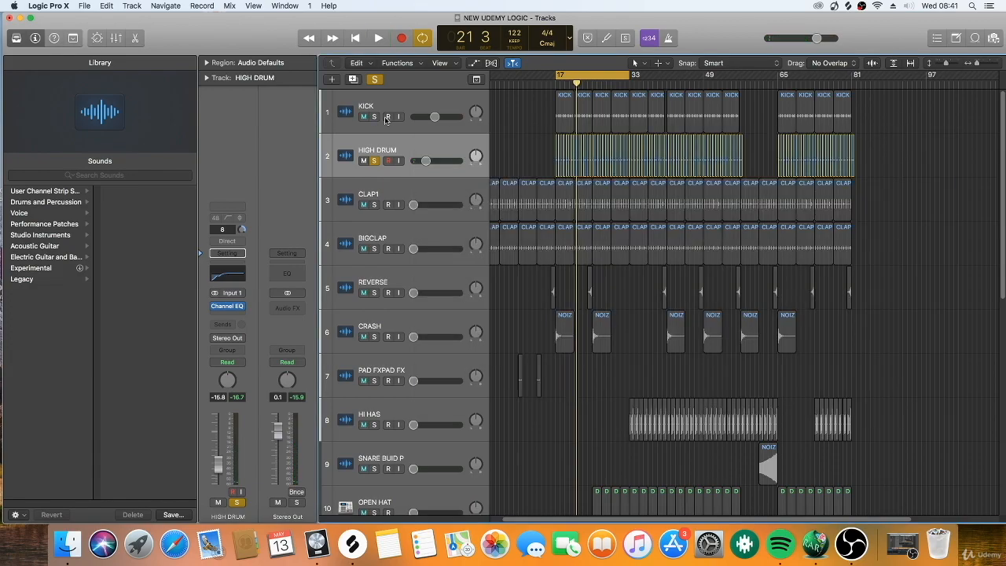
click(375, 117)
key(space)
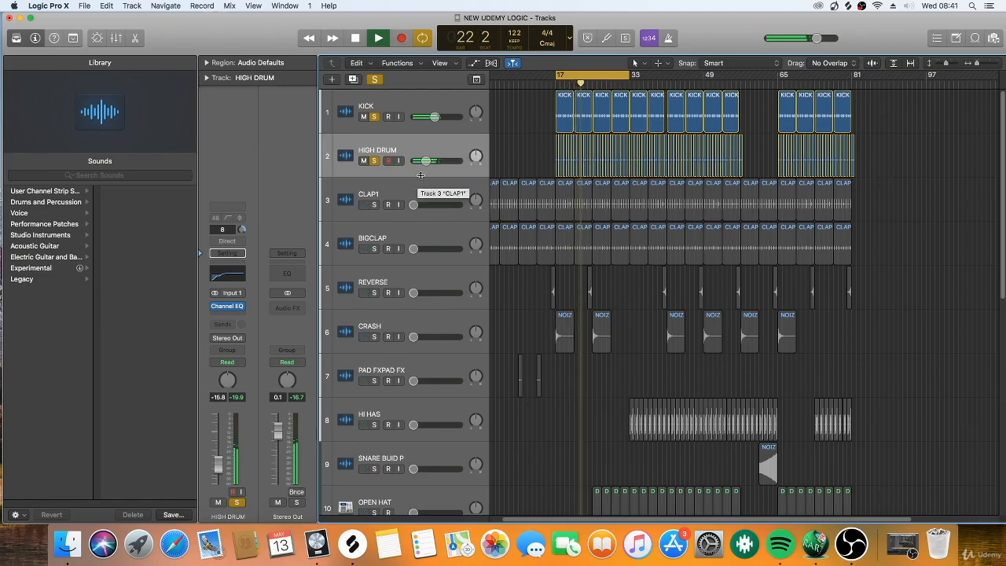
key(space)
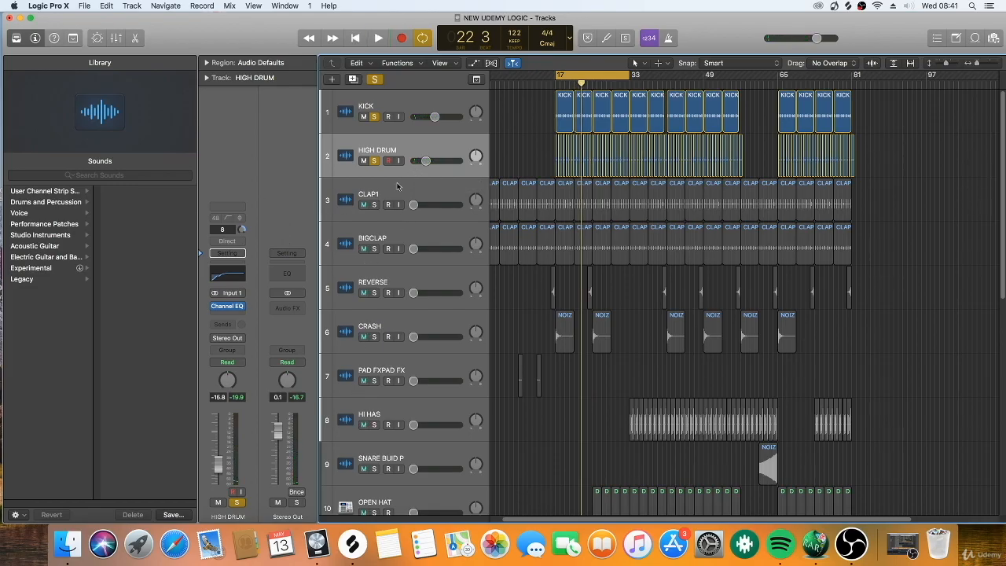
Step: Add a Compressor below the Channel EQ on the HIGH DRUM track and unsolo KICK
click(383, 192)
click(410, 145)
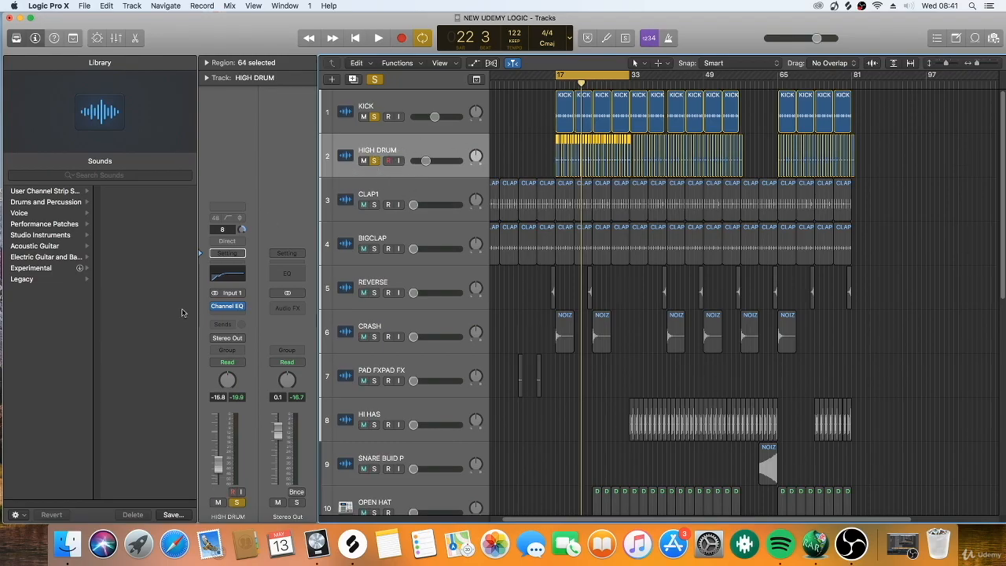
click(230, 309)
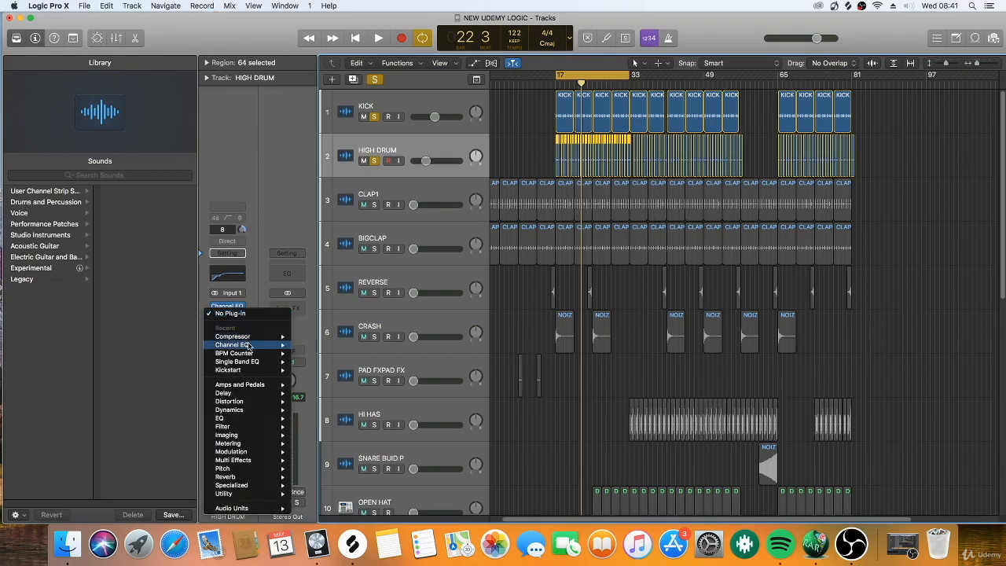
click(313, 337)
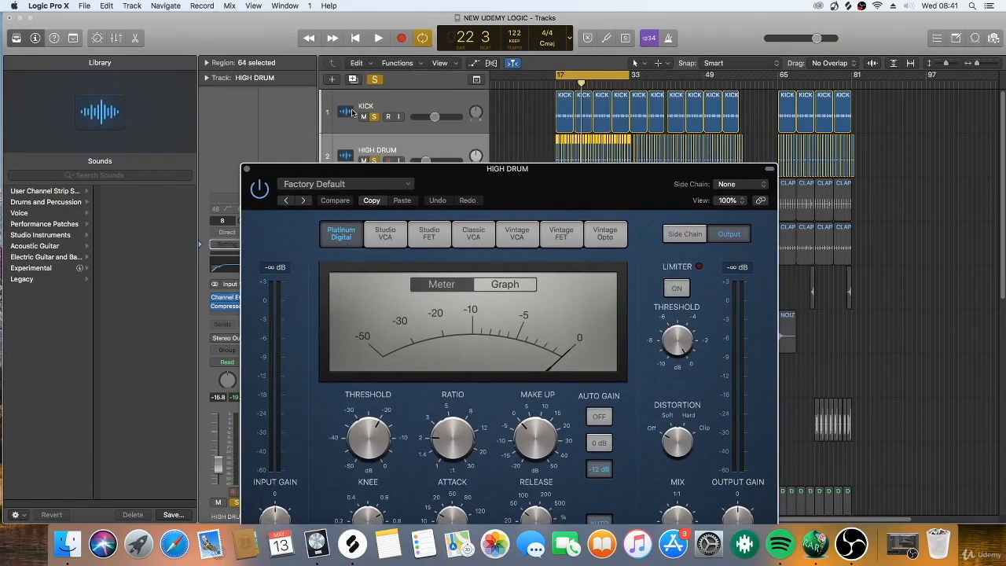
click(373, 117)
drag(477, 178, 483, 209)
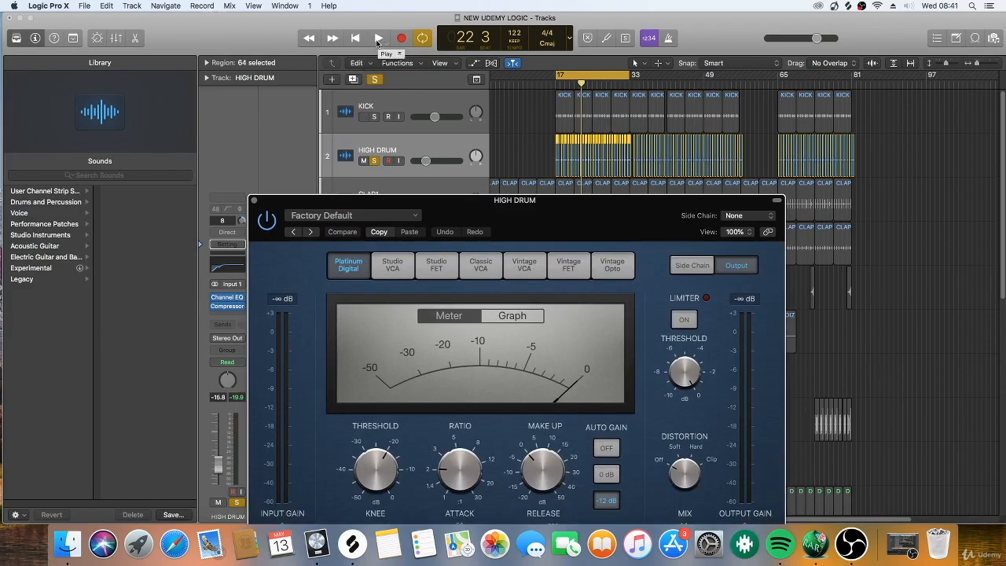
Step: During playback, set HIGH DRUM's Compressor to a -30.0 dB threshold and 1.4:1 ratio, and raise its make-up gain
click(377, 40)
drag(481, 214, 511, 53)
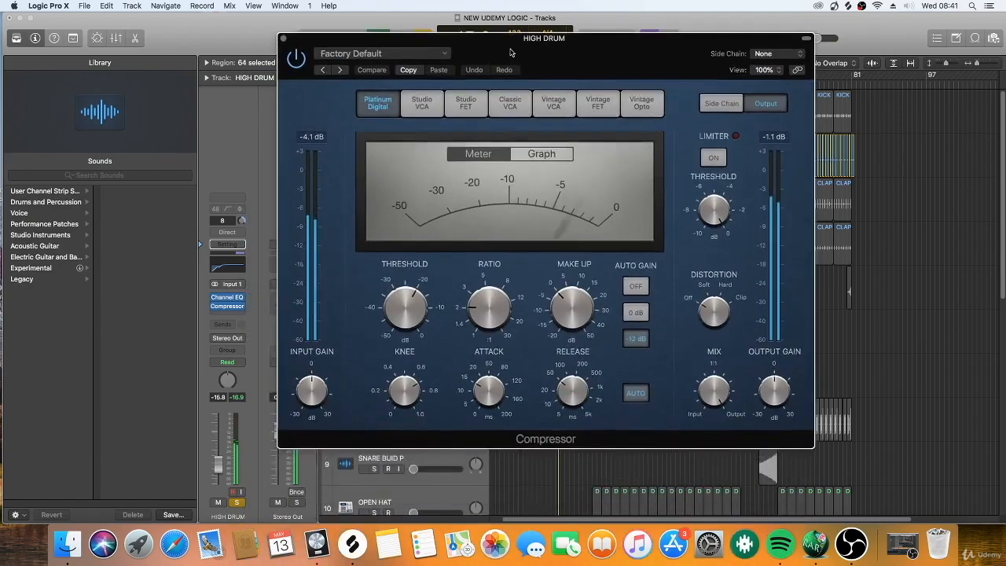
drag(406, 308, 401, 335)
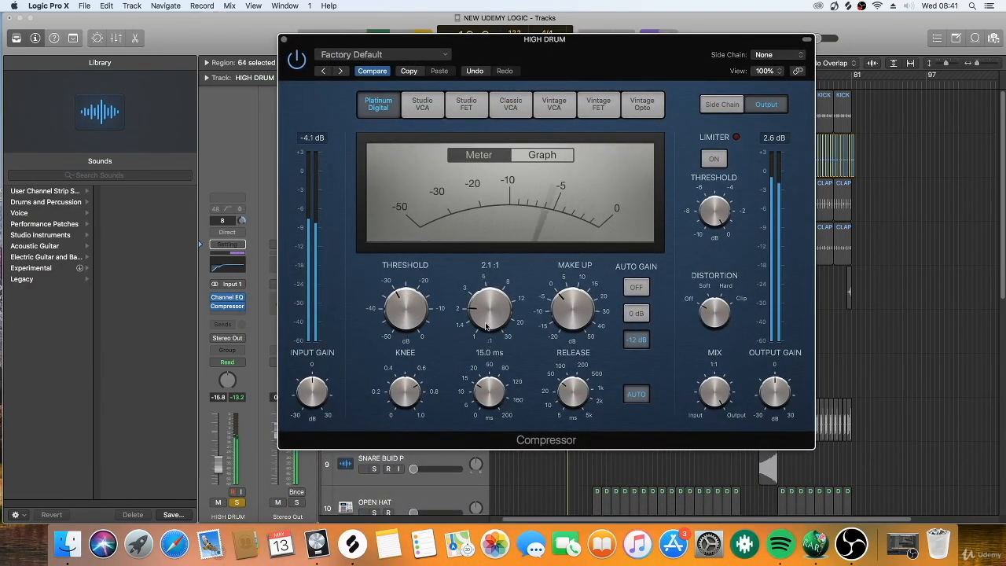
drag(484, 310, 484, 334)
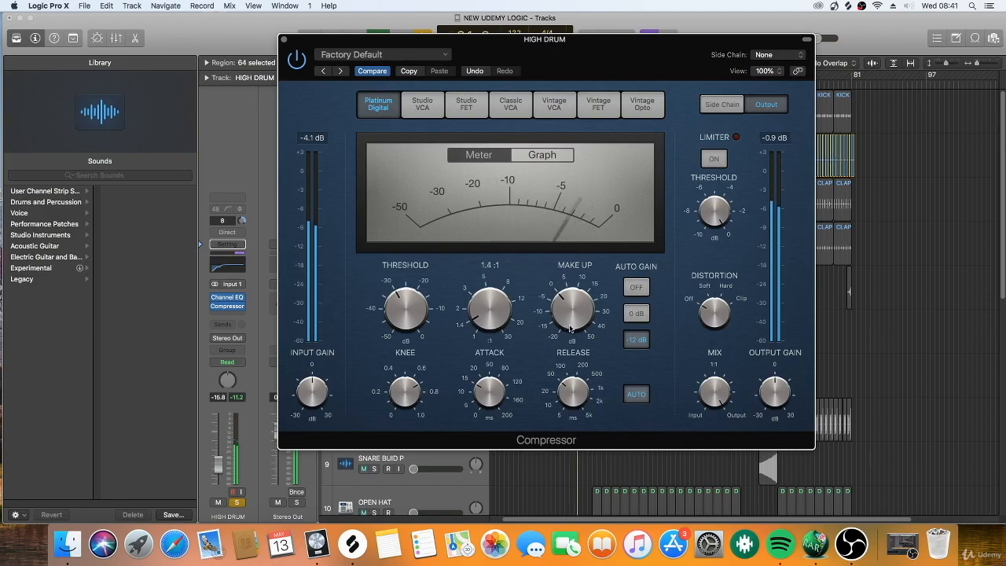
drag(563, 314, 562, 300)
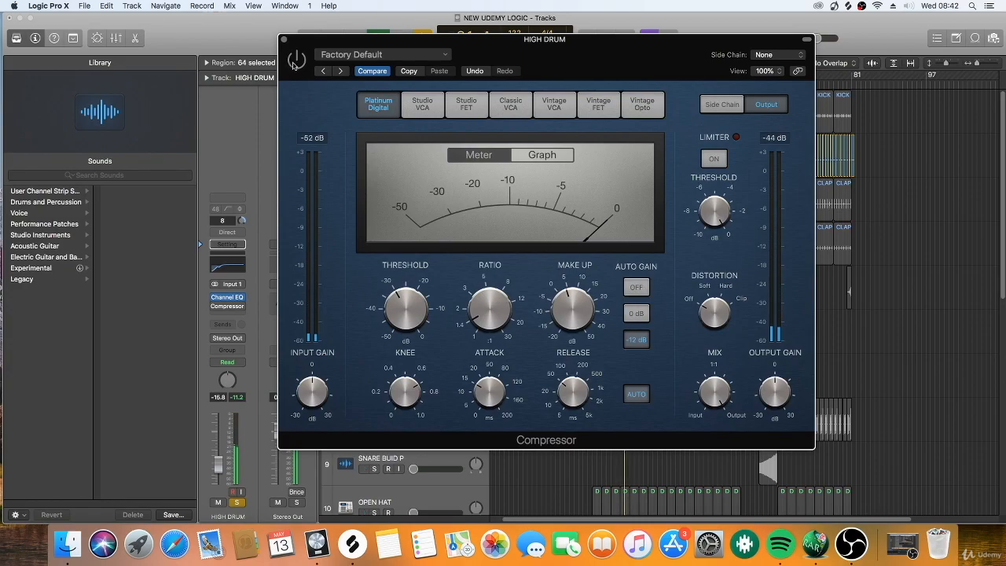
Step: Compare HIGH DRUM with its Compressor bypassed and enabled, leaving it enabled
mouse_move(416, 297)
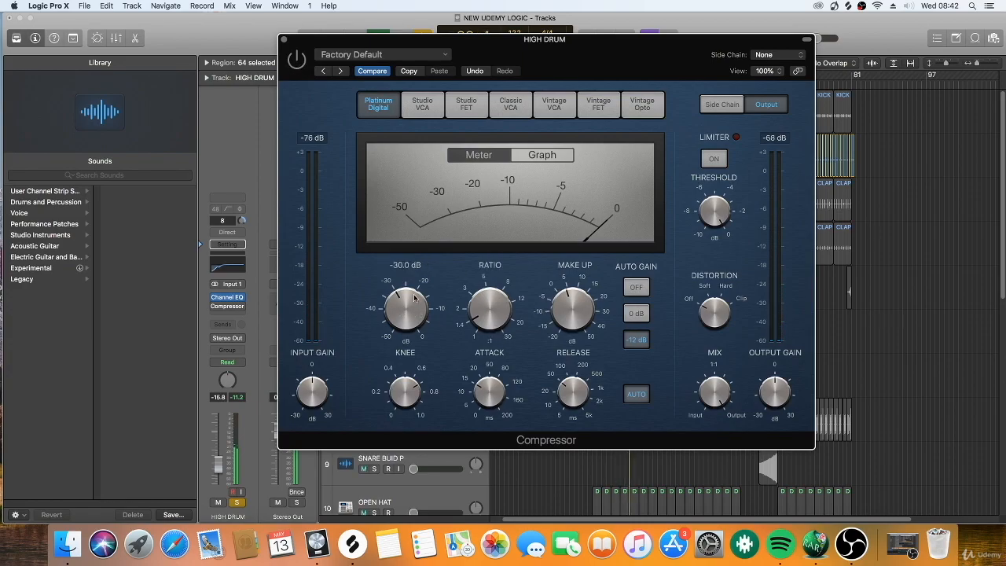
mouse_move(584, 283)
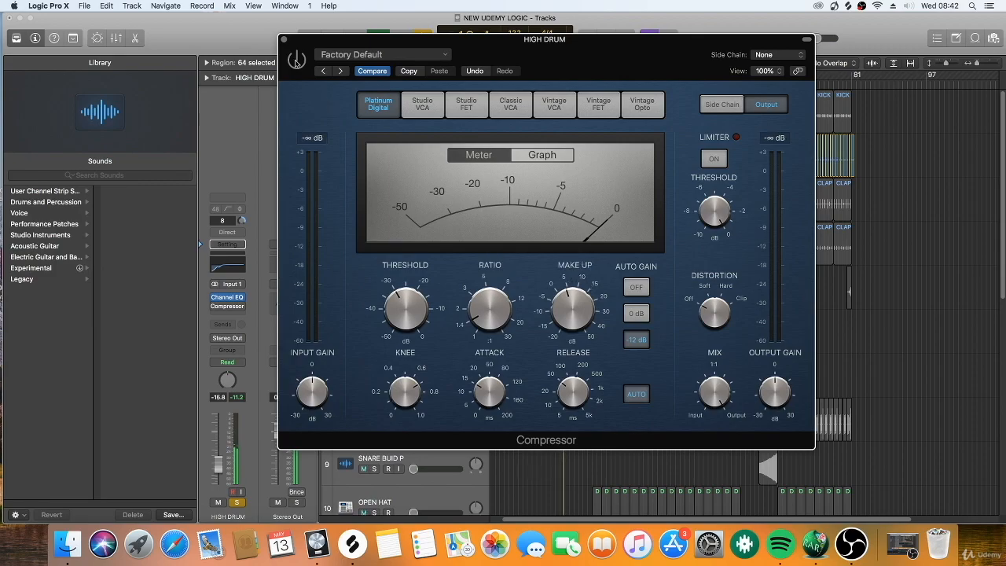
click(296, 63)
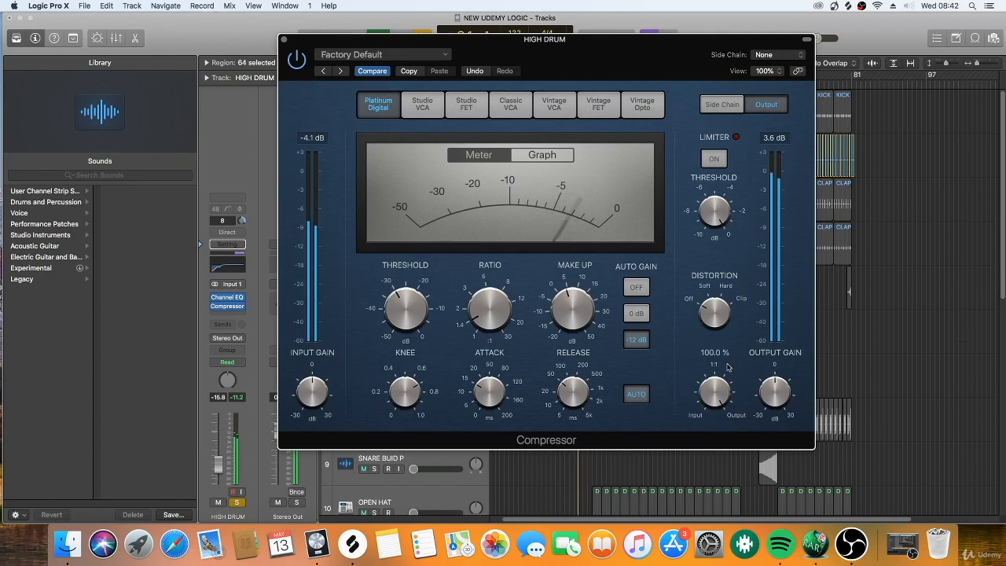
Step: Raise the attack time of HIGH DRUM's Compressor slightly, to about 15.5 ms
mouse_move(559, 398)
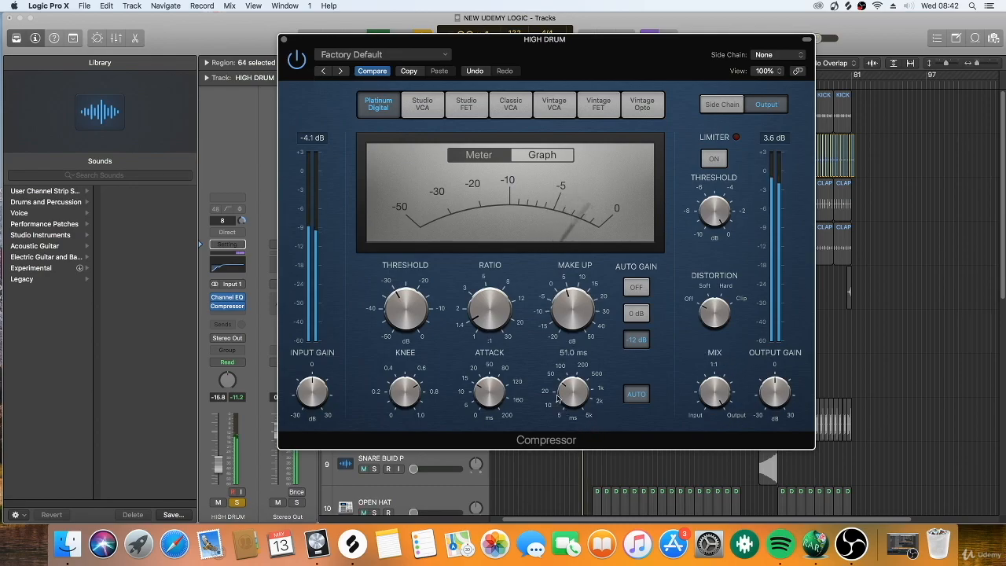
mouse_move(488, 390)
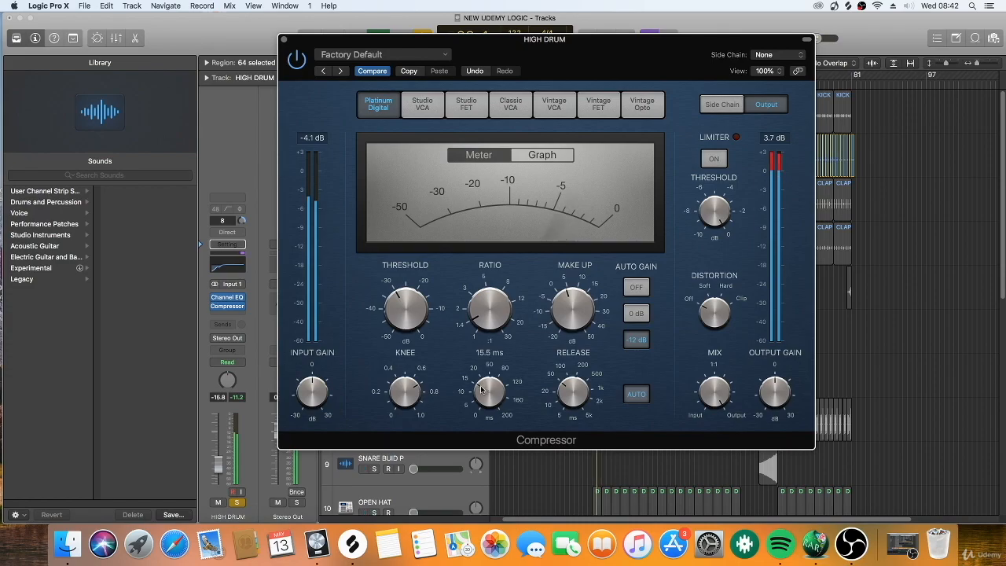
drag(485, 389, 484, 385)
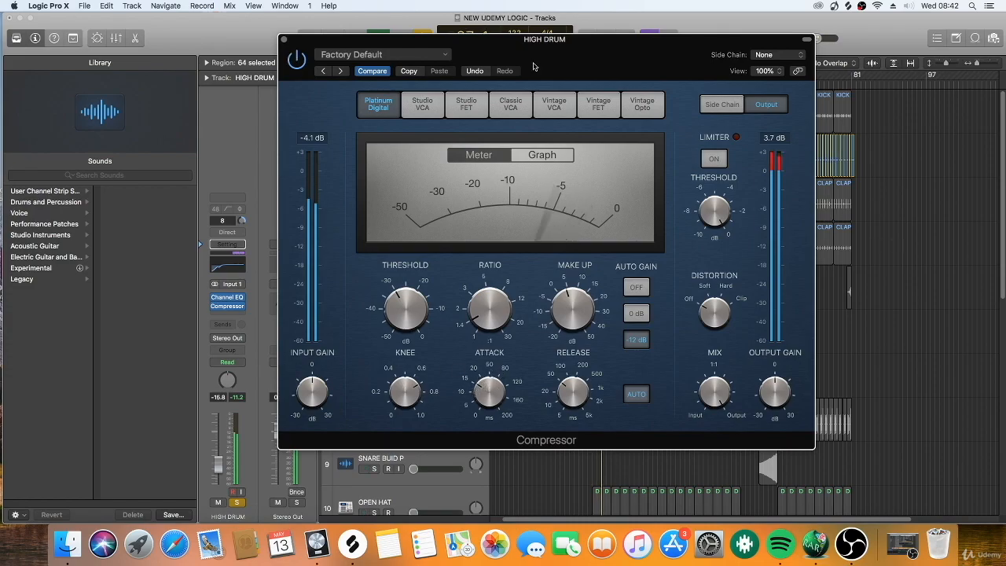
Step: Close the Compressor, lower HIGH DRUM's volume to -17.2 dB, and audition it with KICK soloed before stopping playback
click(284, 39)
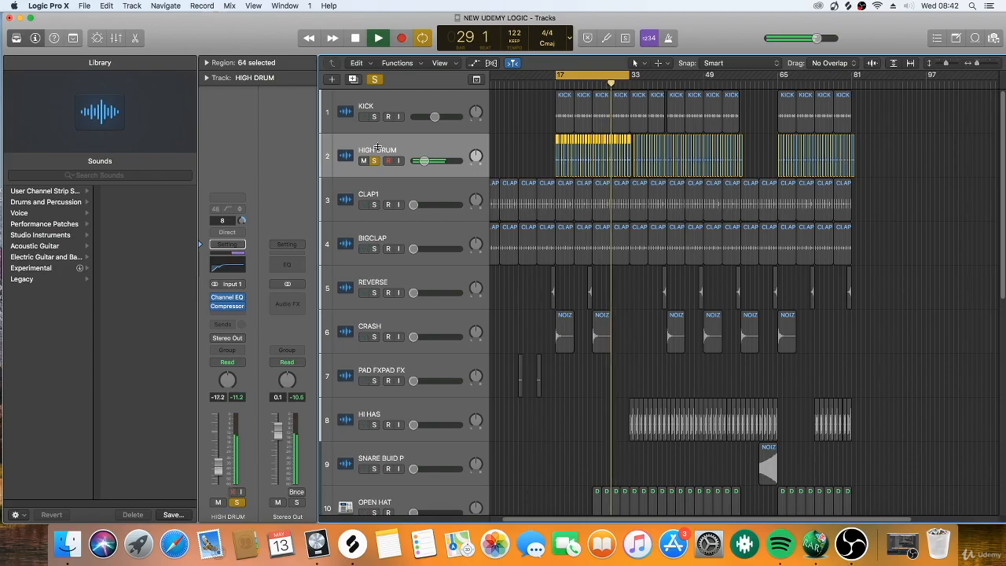
click(374, 117)
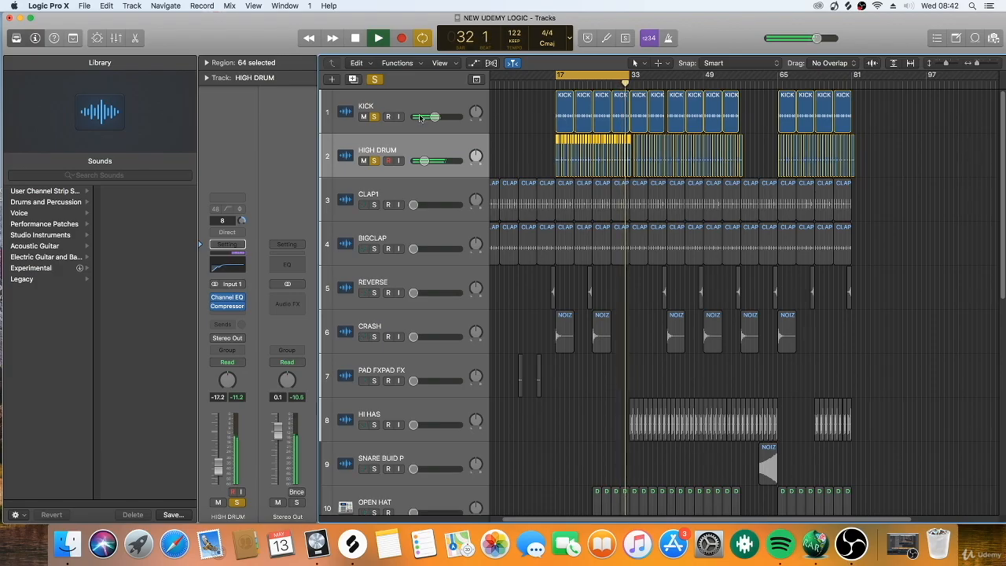
click(355, 38)
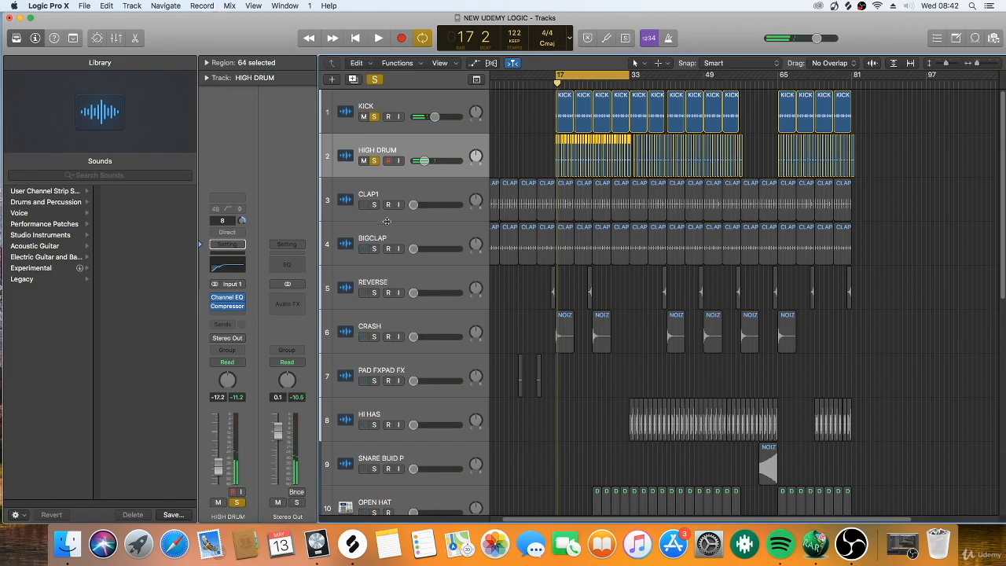